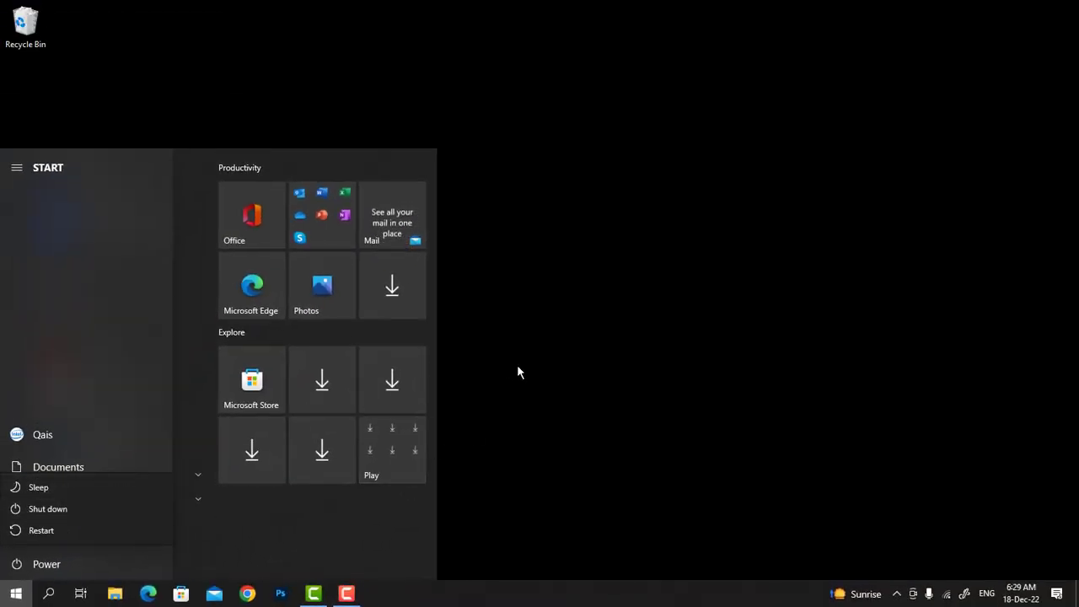
- Open the Windows folder on the C: drive in File Explorer and maximize the window
key("Escape")
key("Escape")
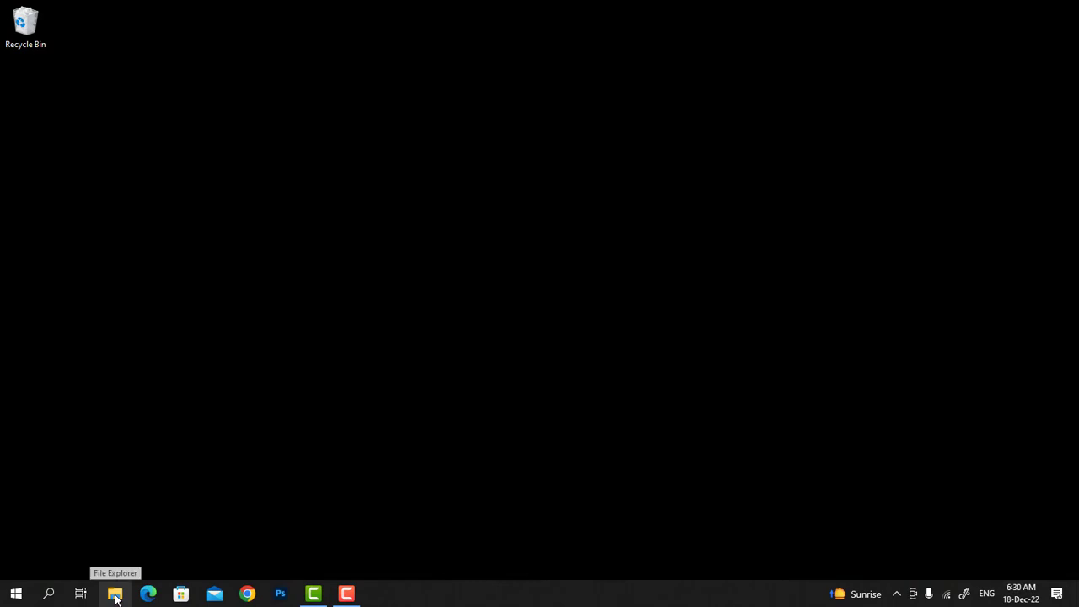
left_click(115, 596)
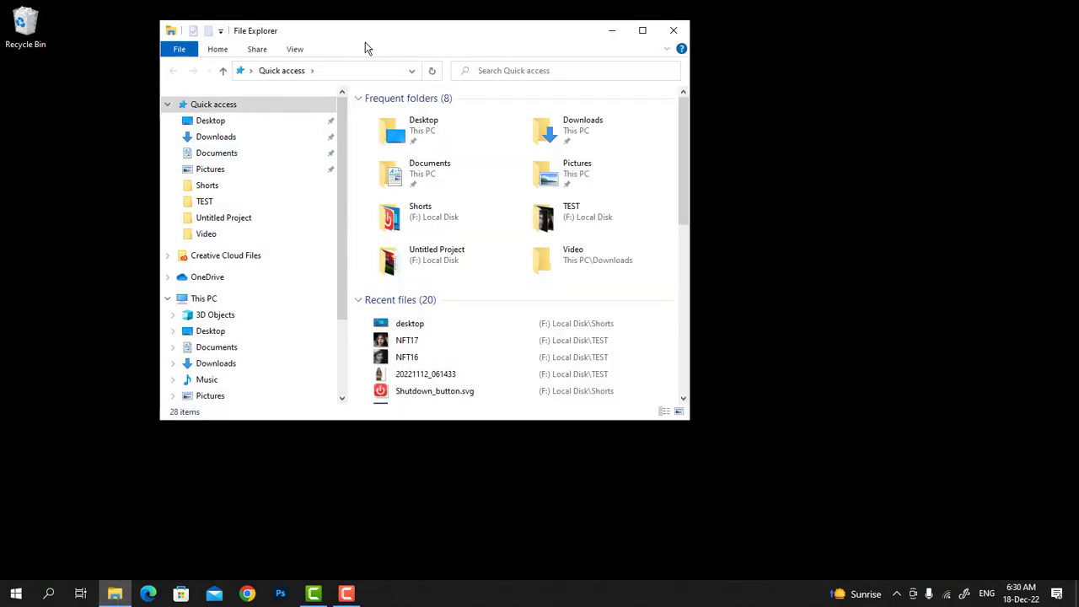
scroll(219, 358, "down", 2)
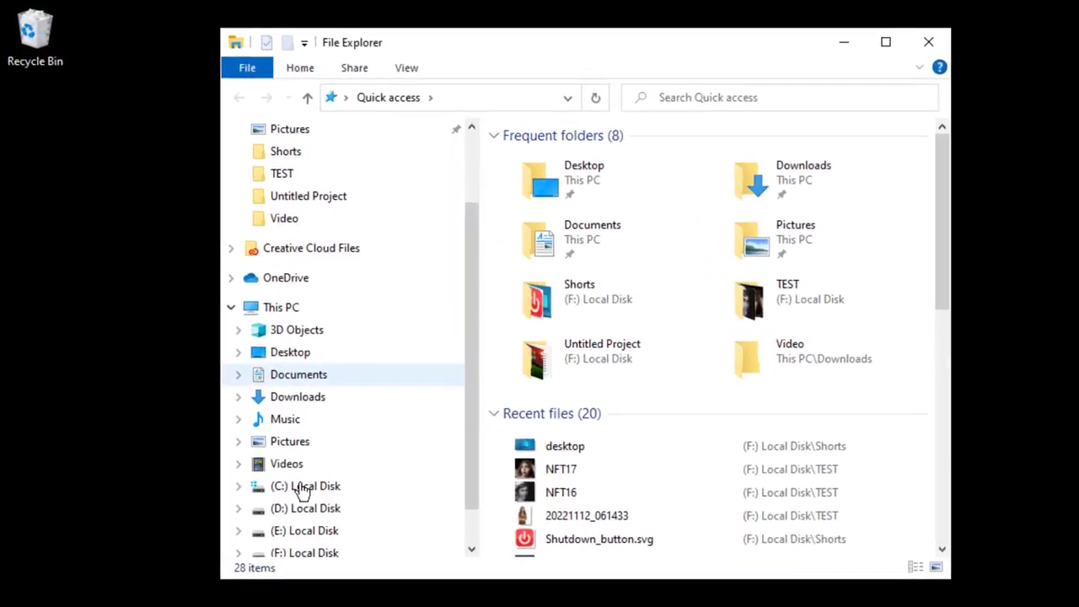
scroll(302, 493, "down", 2)
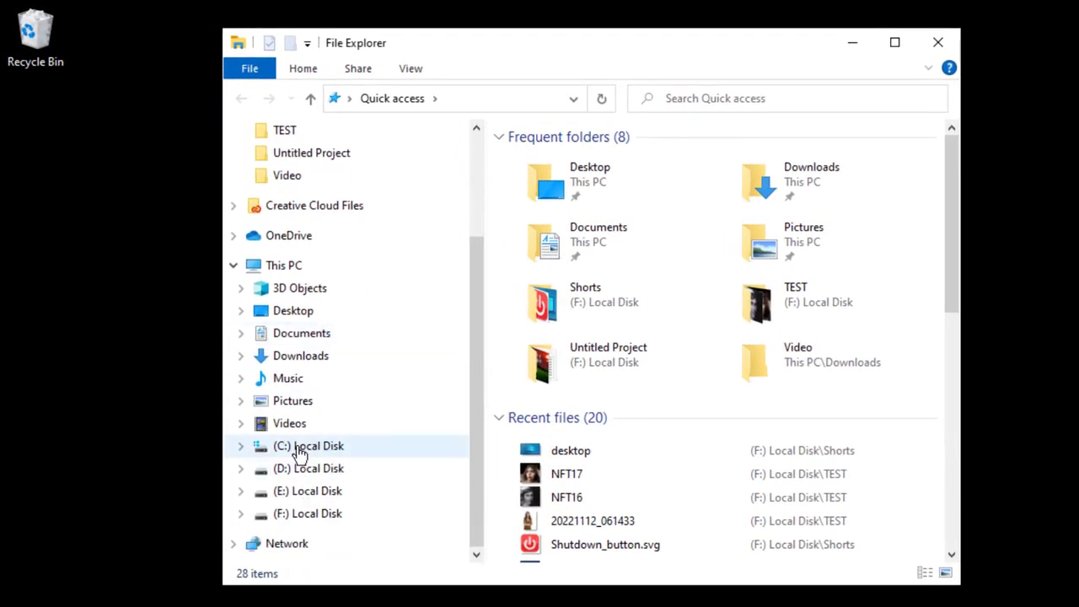
left_click(300, 453)
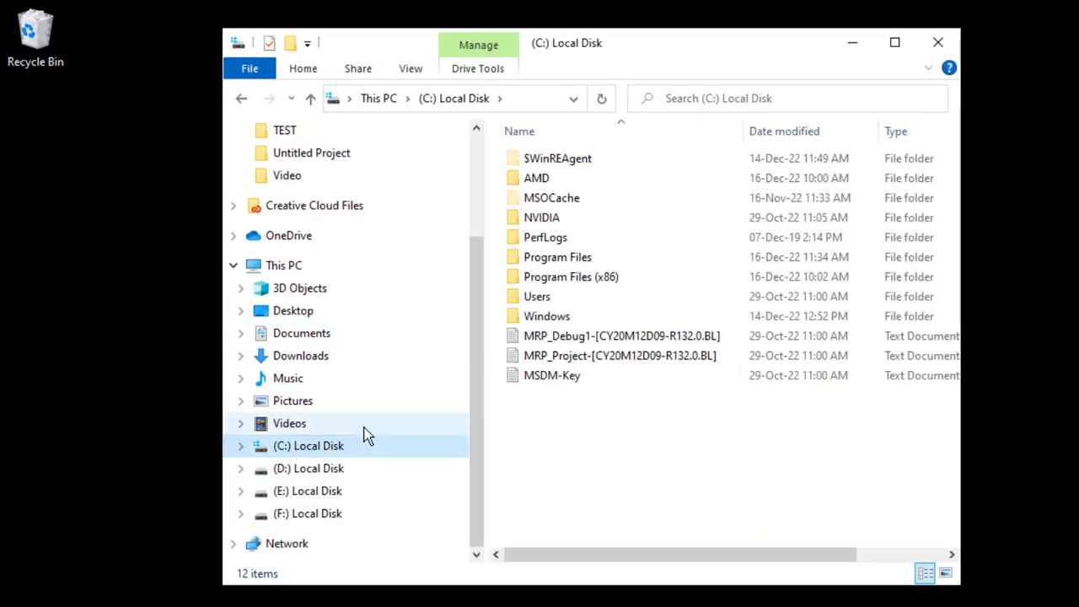
left_click(530, 322)
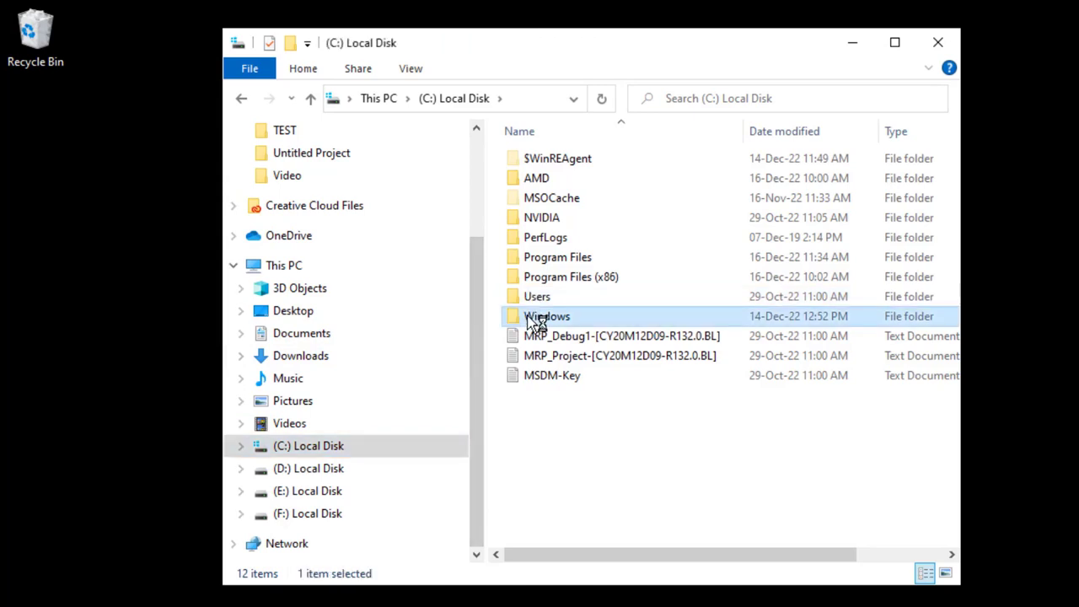
double_click(571, 323)
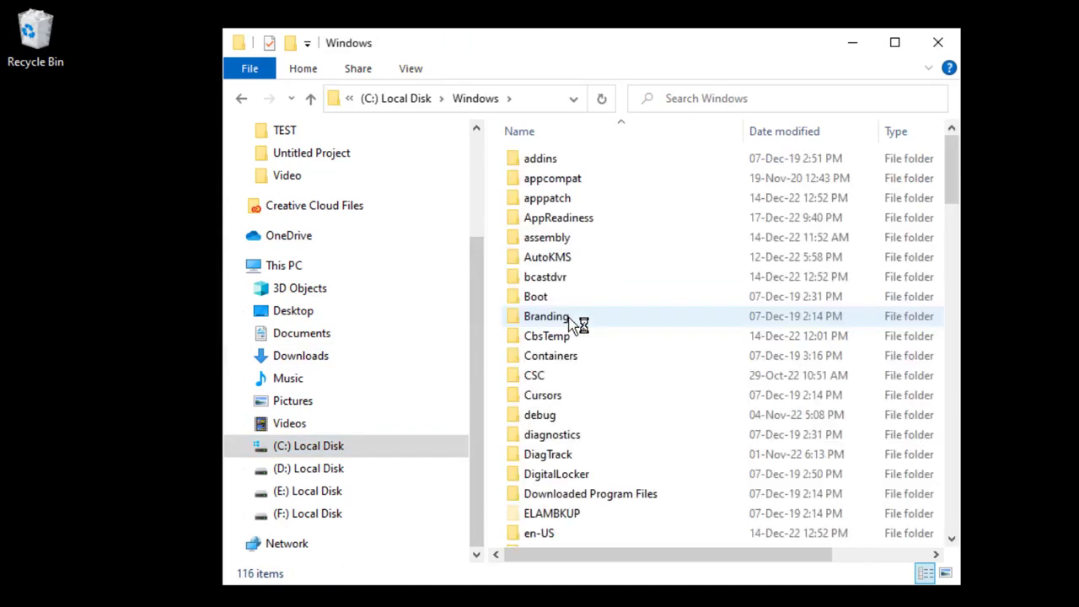
left_click(894, 42)
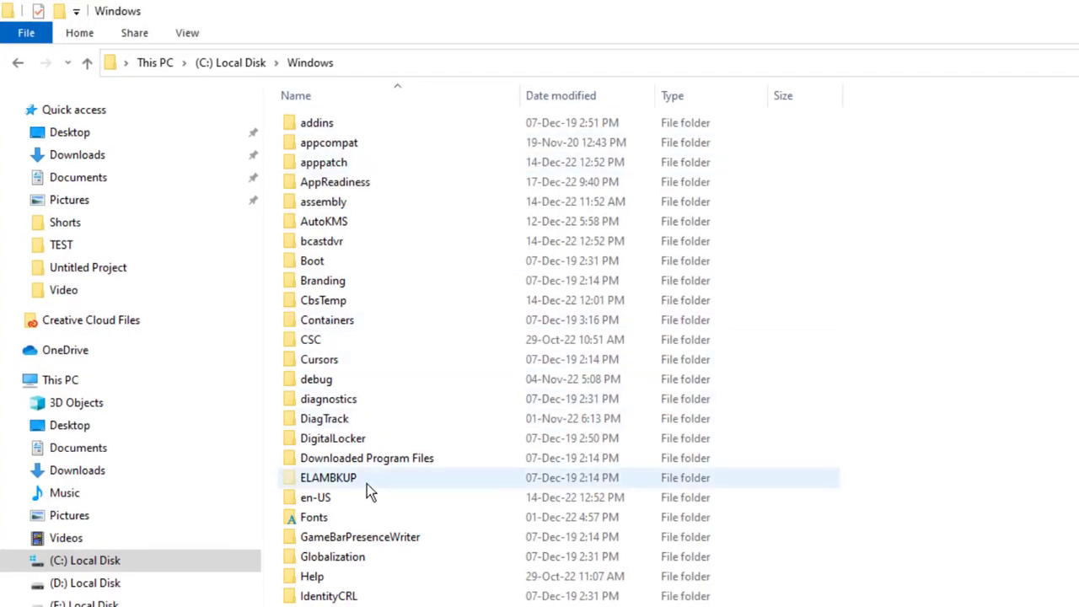
- Open the System32 folder inside the Windows folder
scroll(366, 484, "down", 7)
scroll(369, 493, "down", 13)
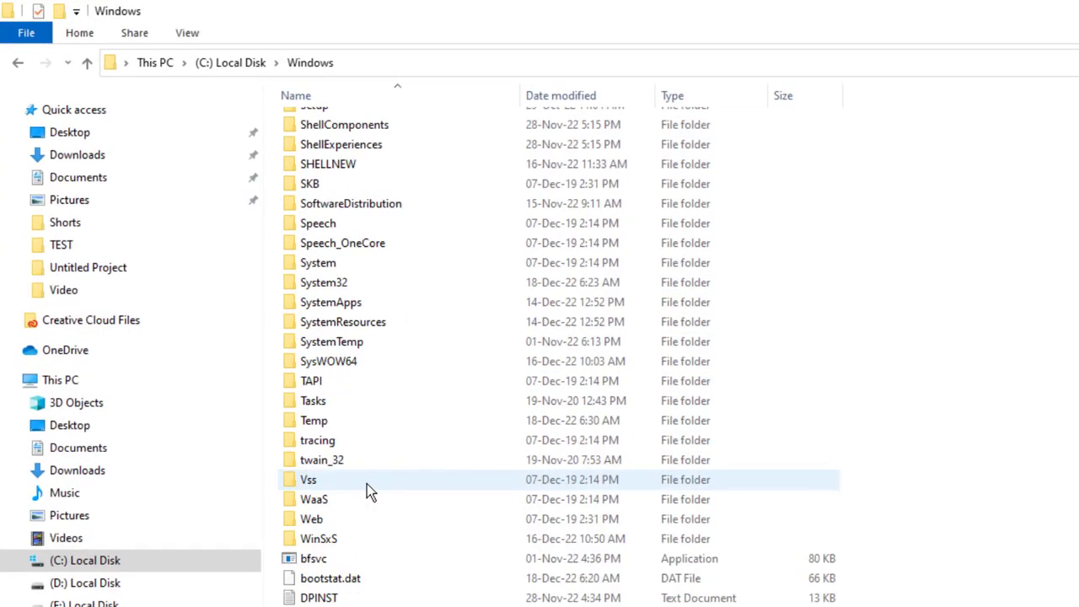
scroll(369, 493, "up", 1)
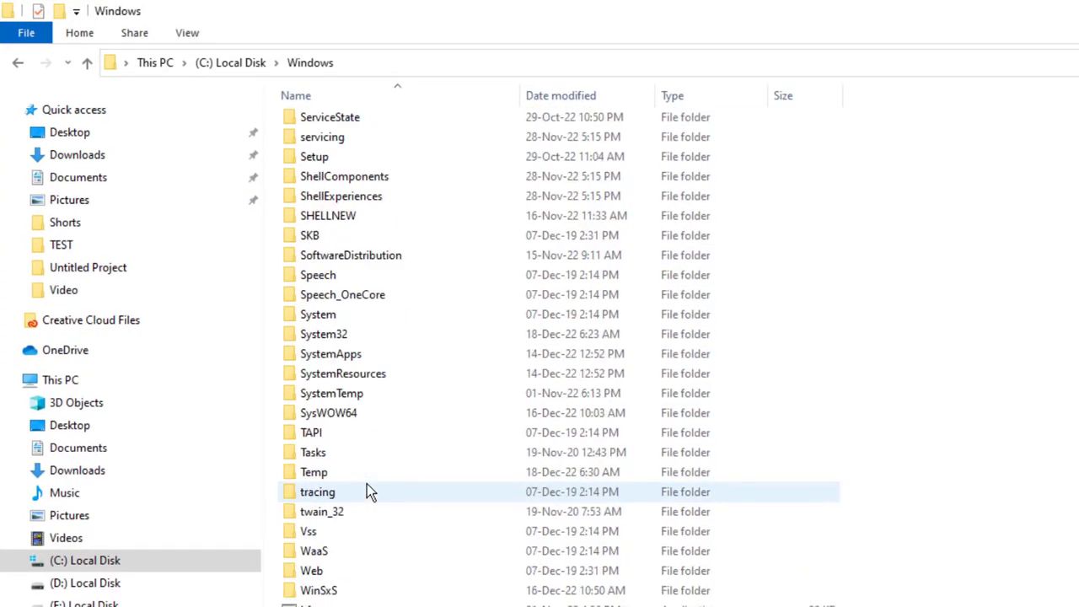
left_click(331, 335)
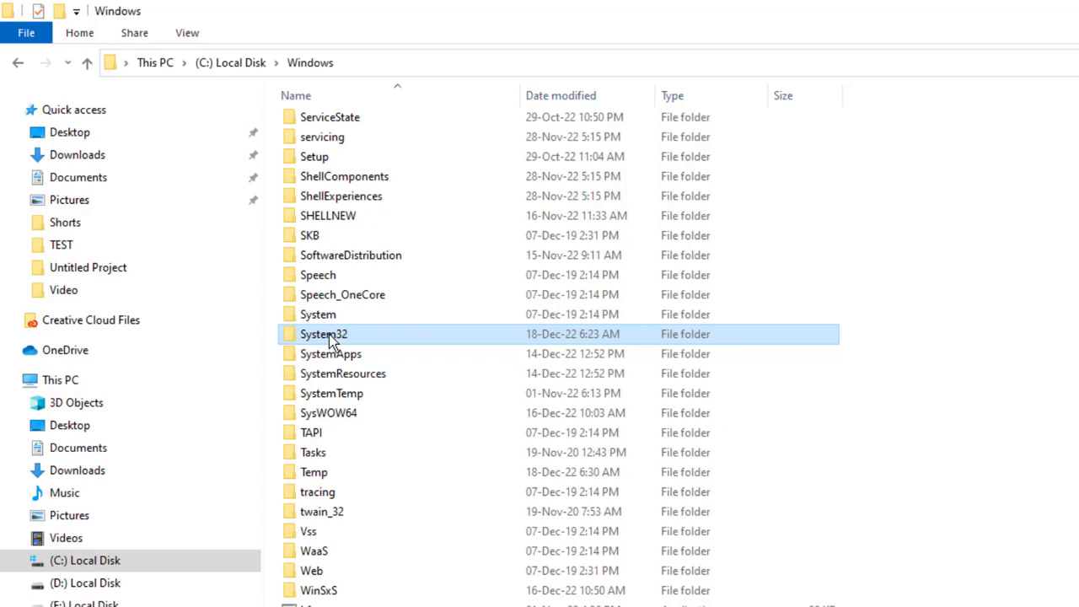
double_click(331, 337)
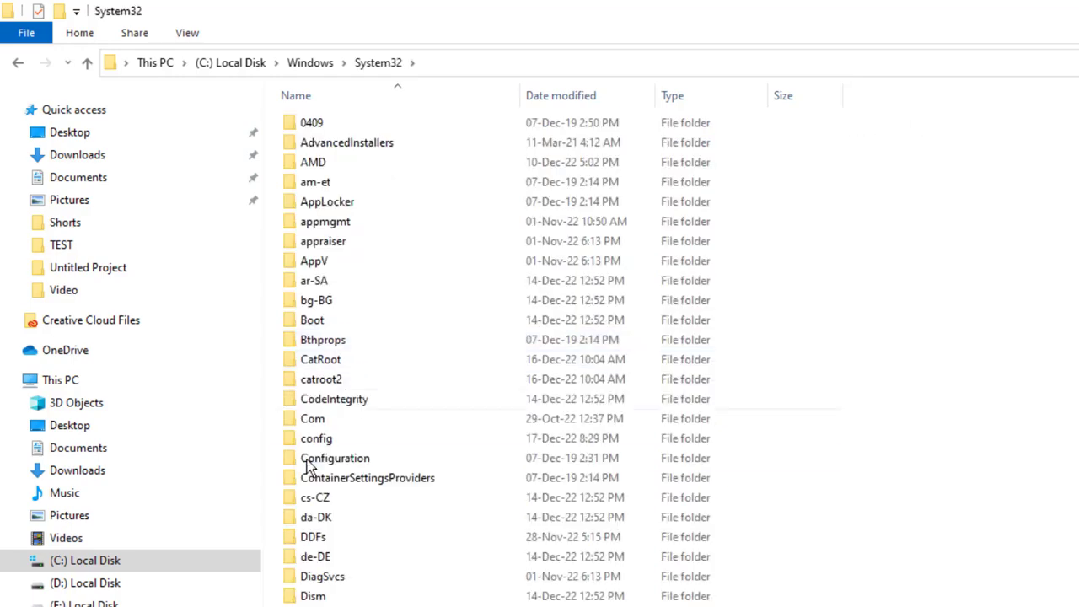
- Jump to the System32 files whose names start with "sam"
scroll(367, 489, "down", 20)
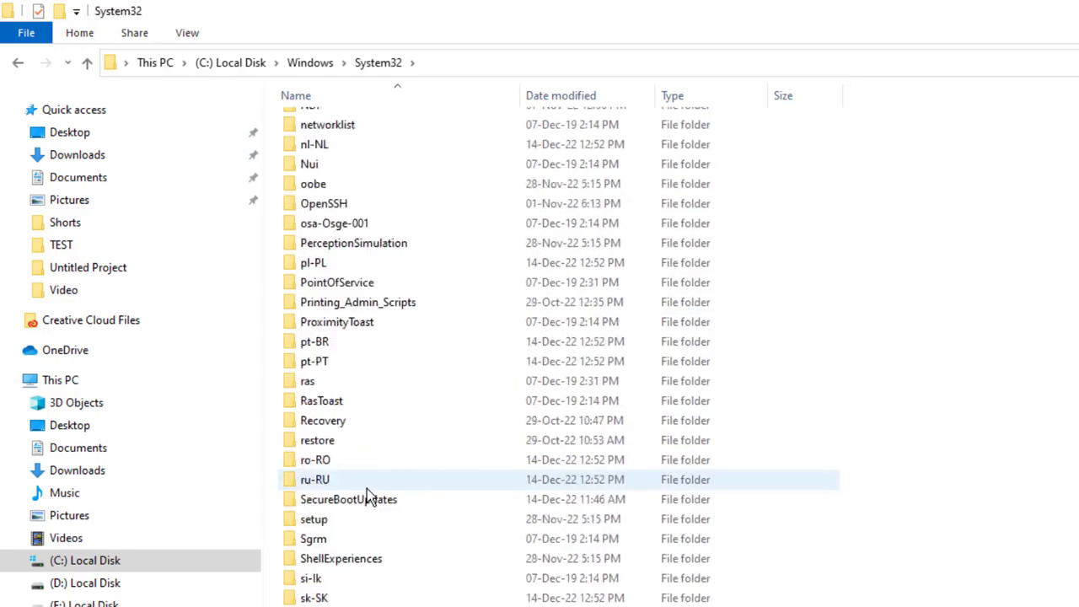
scroll(367, 488, "down", 20)
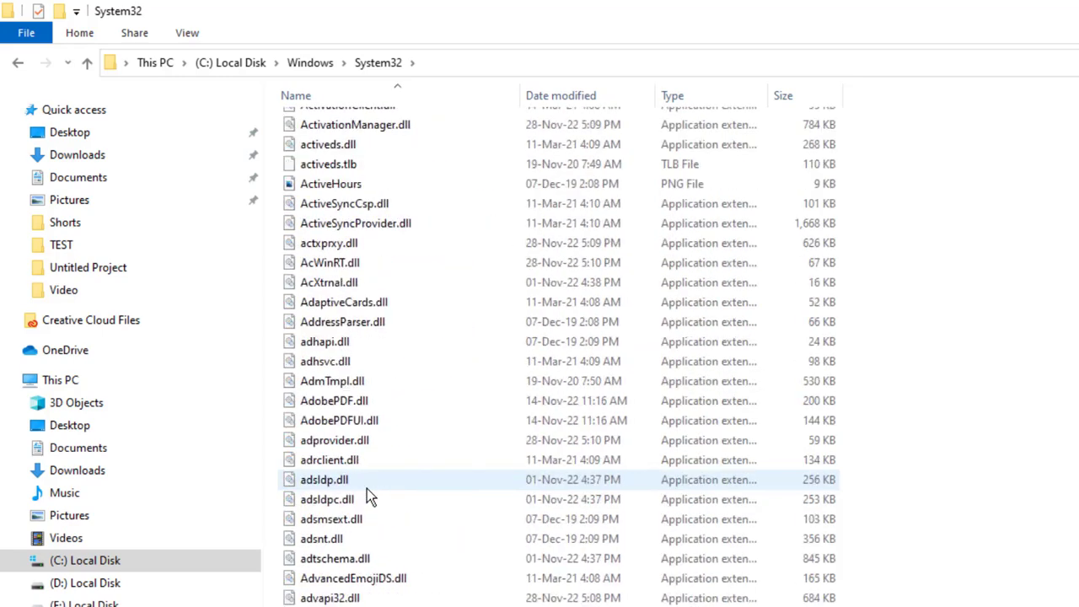
scroll(367, 497, "down", 5)
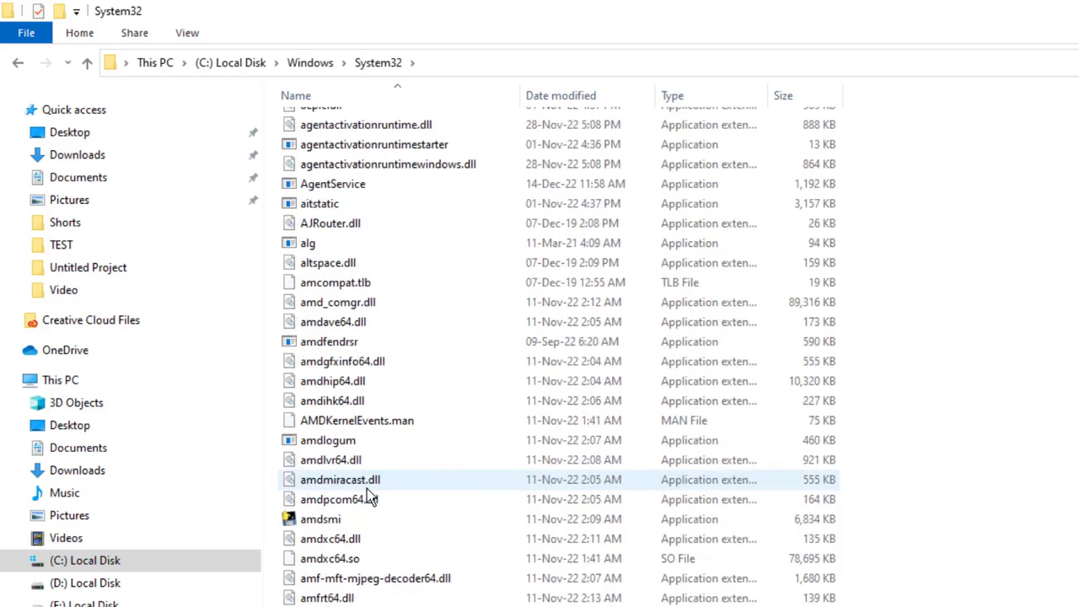
left_click(327, 597)
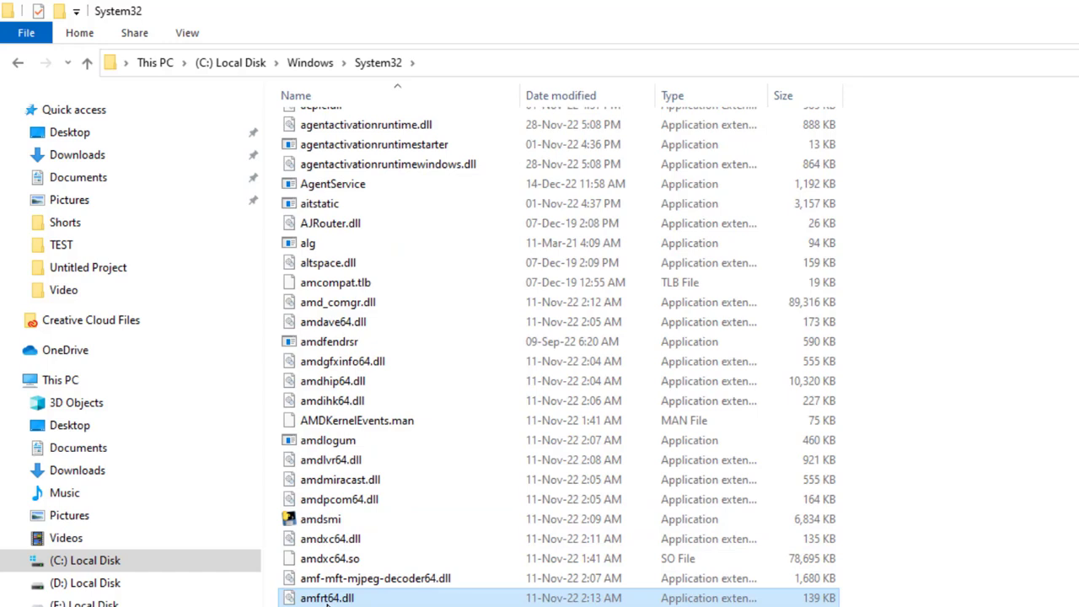
type("sam")
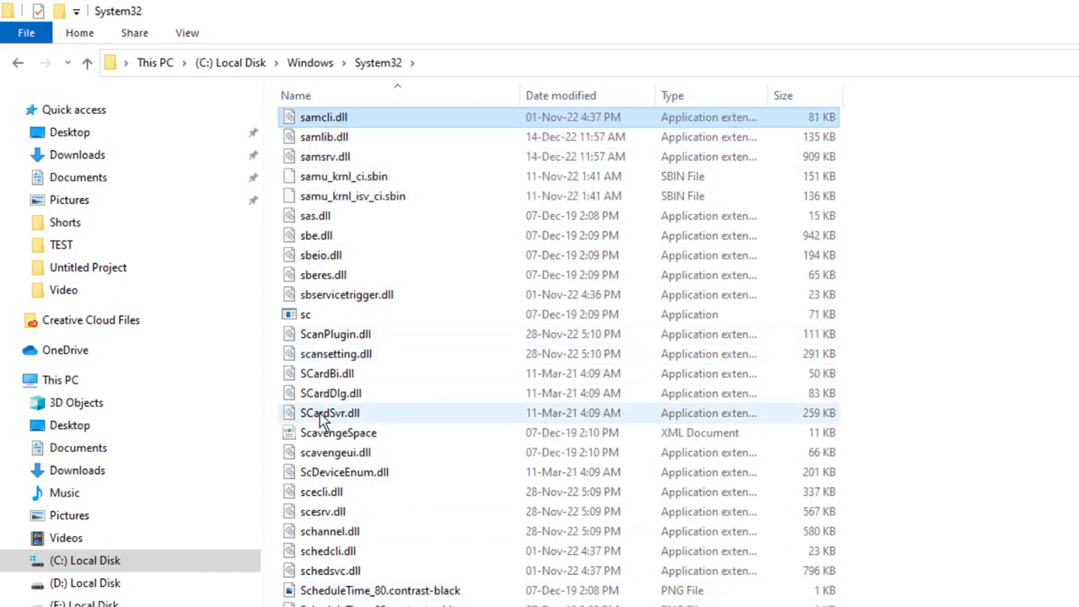
- Locate and select the shutdown application among the System32 files
scroll(329, 499, "down", 4)
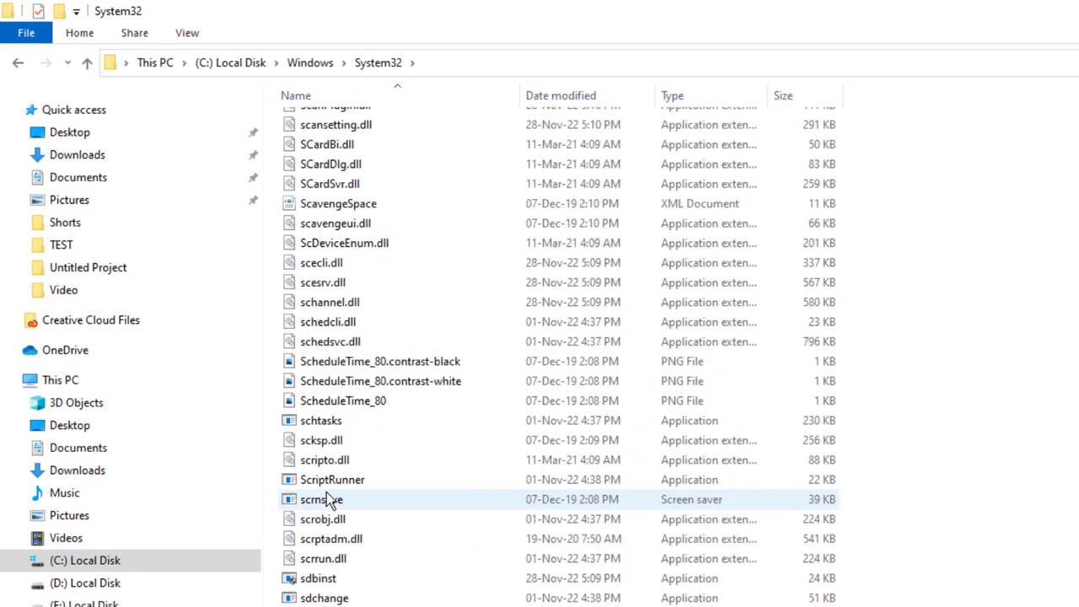
scroll(328, 499, "down", 1)
scroll(329, 499, "down", 4)
scroll(329, 499, "up", 4)
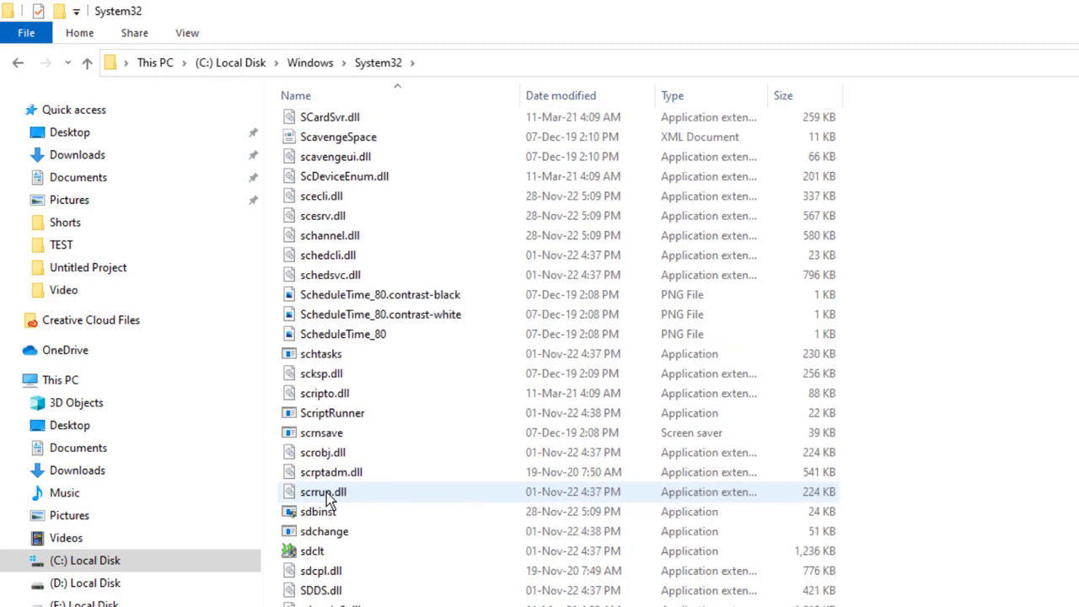
scroll(329, 499, "down", 14)
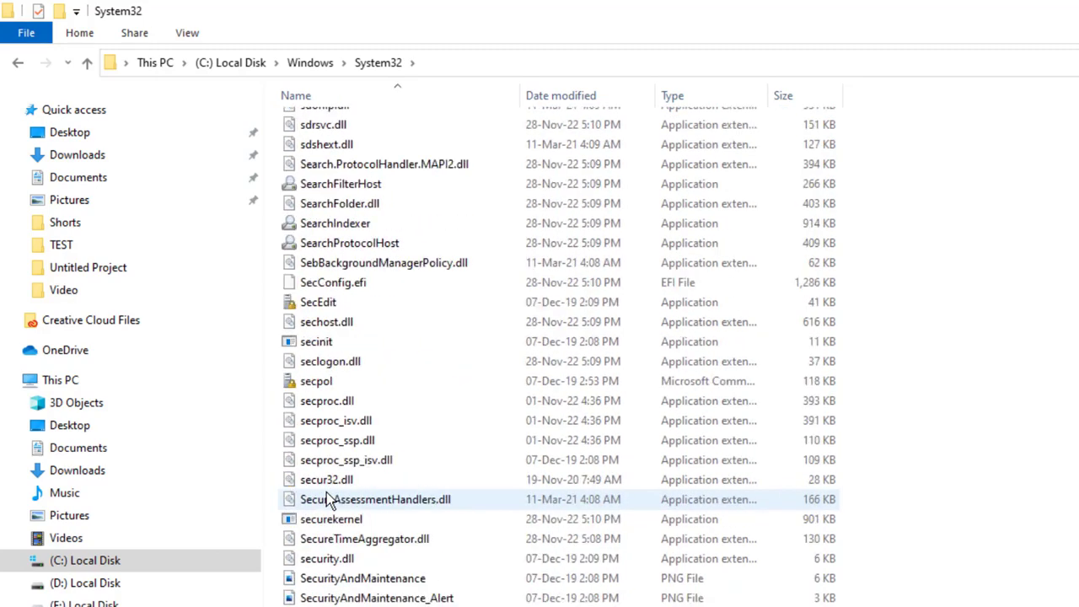
scroll(328, 499, "down", 20)
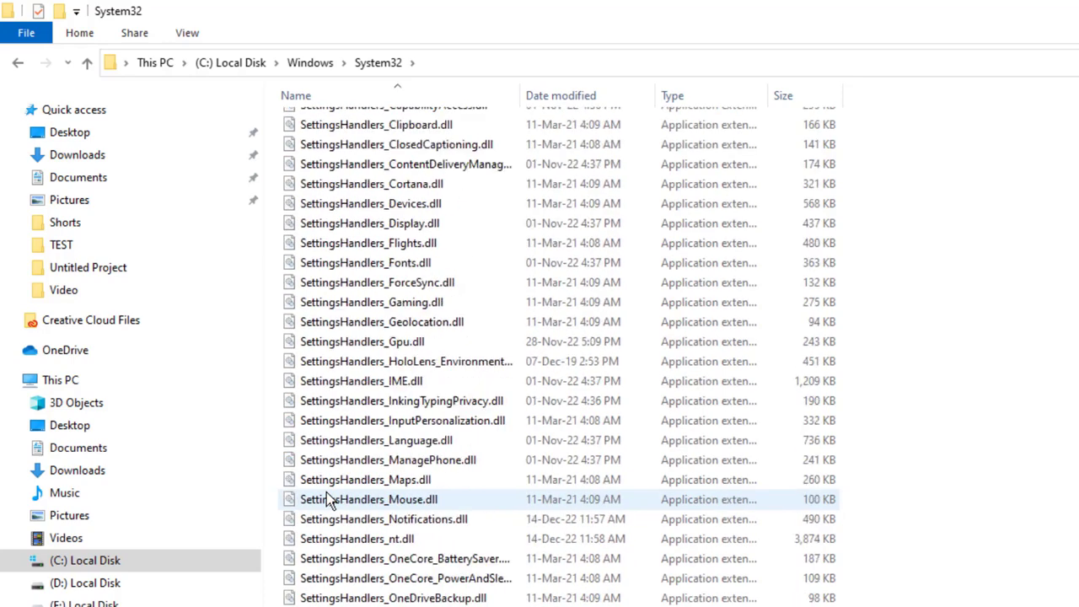
scroll(329, 499, "down", 18)
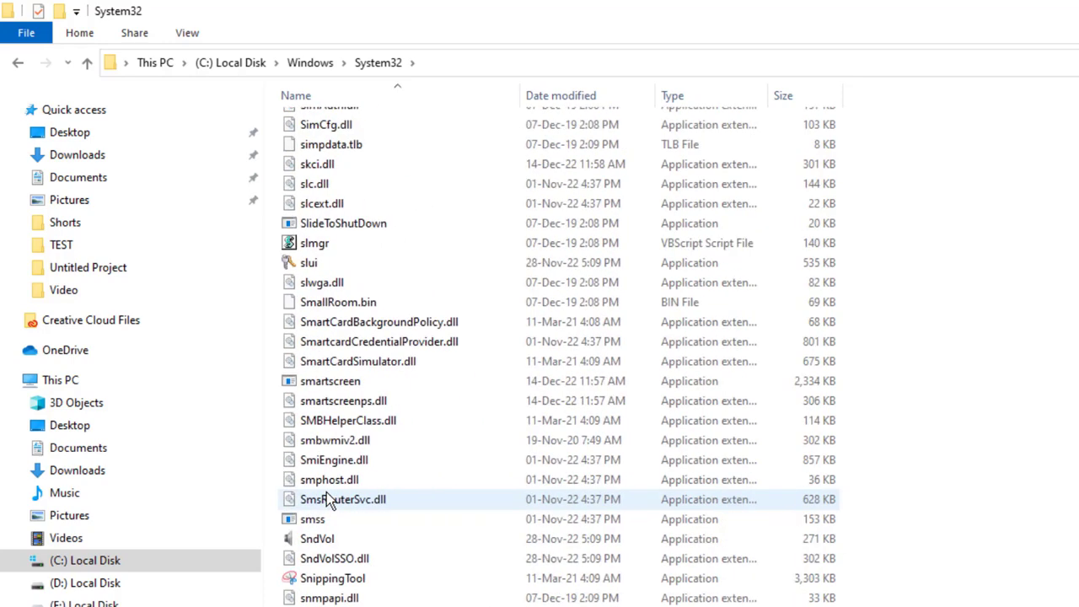
scroll(329, 499, "up", 1)
scroll(329, 499, "up", 1)
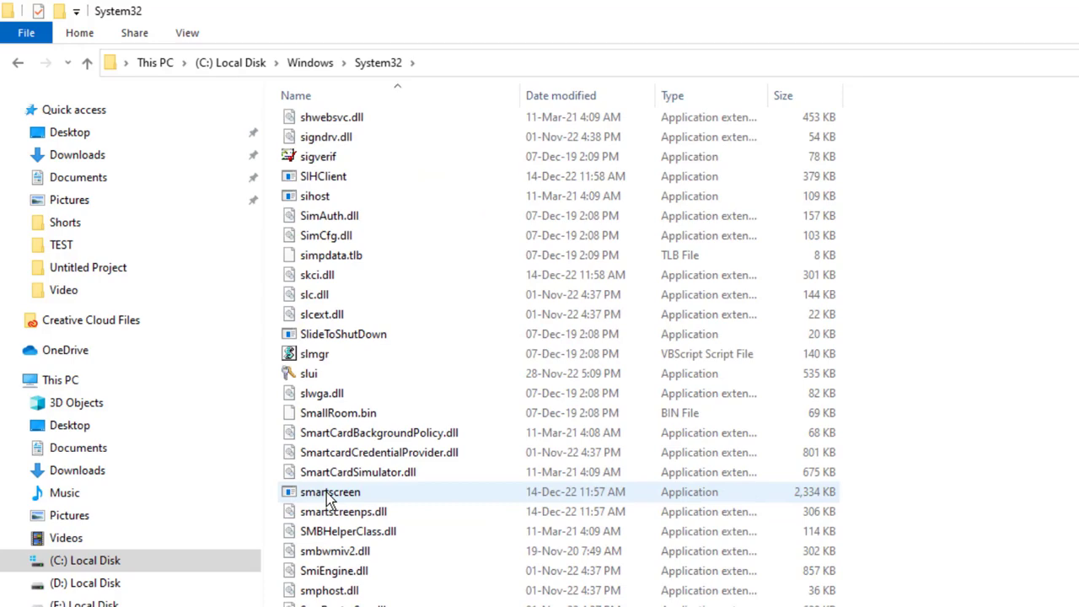
scroll(329, 499, "down", 5)
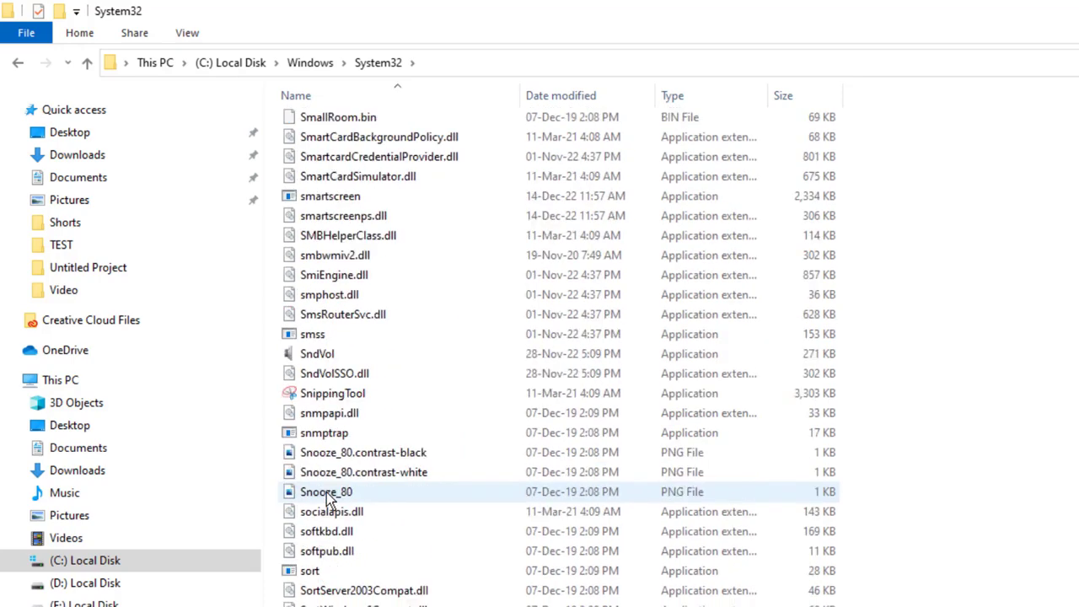
scroll(329, 499, "up", 7)
left_click(307, 178)
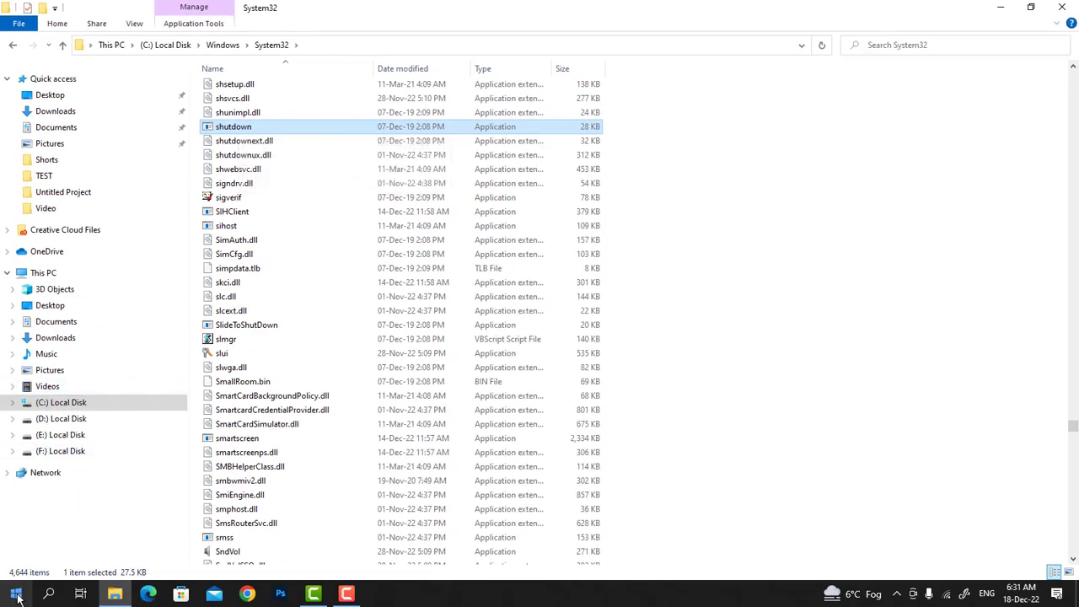
- Examine the Windows power options, including Shut down, without turning off the PC
left_click(17, 597)
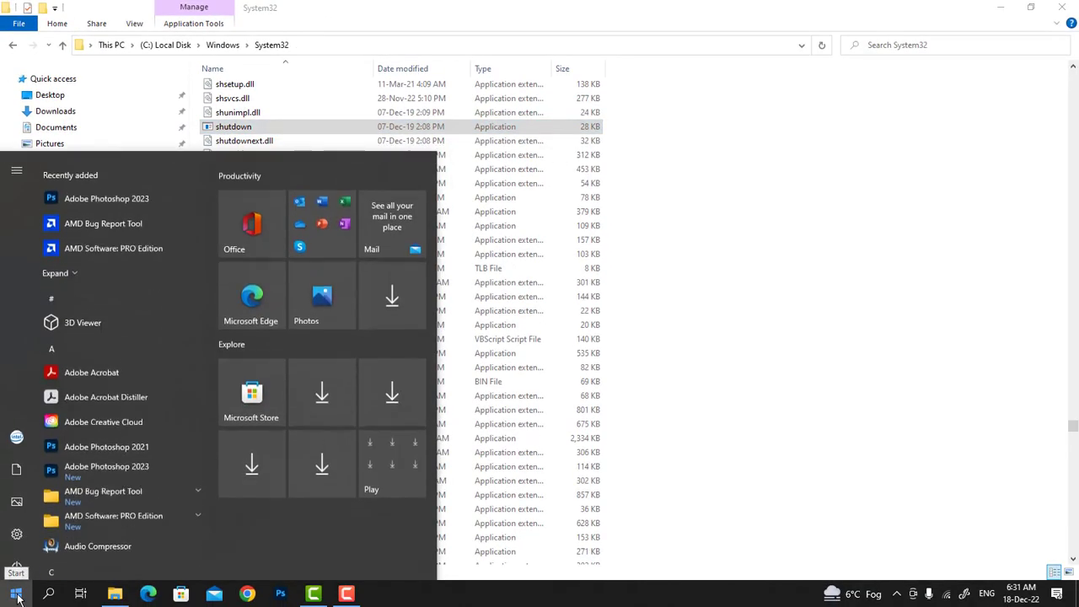
mouse_move(16, 571)
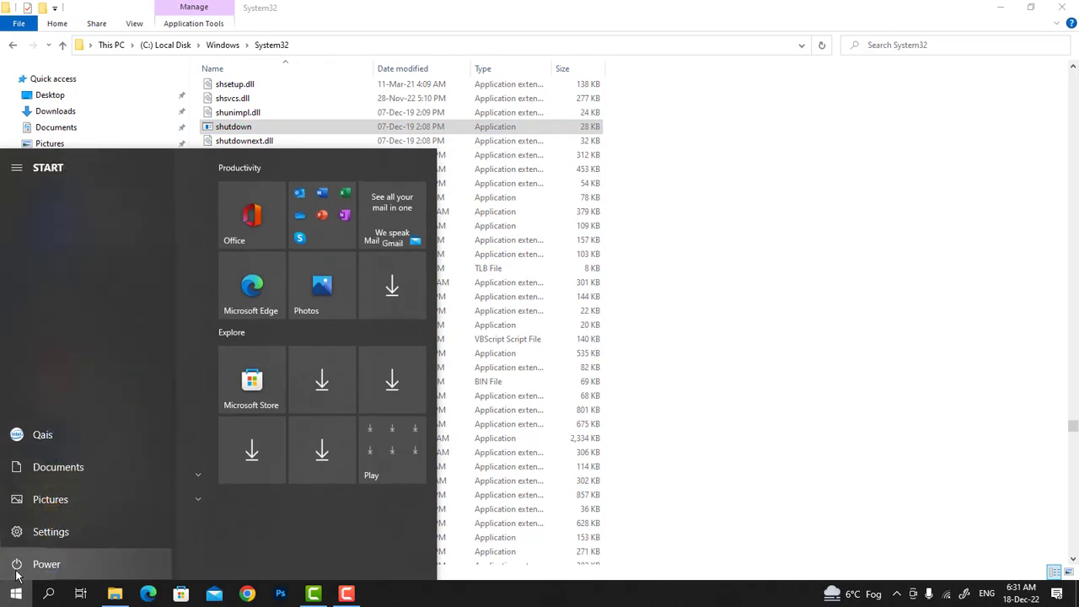
left_click(94, 570)
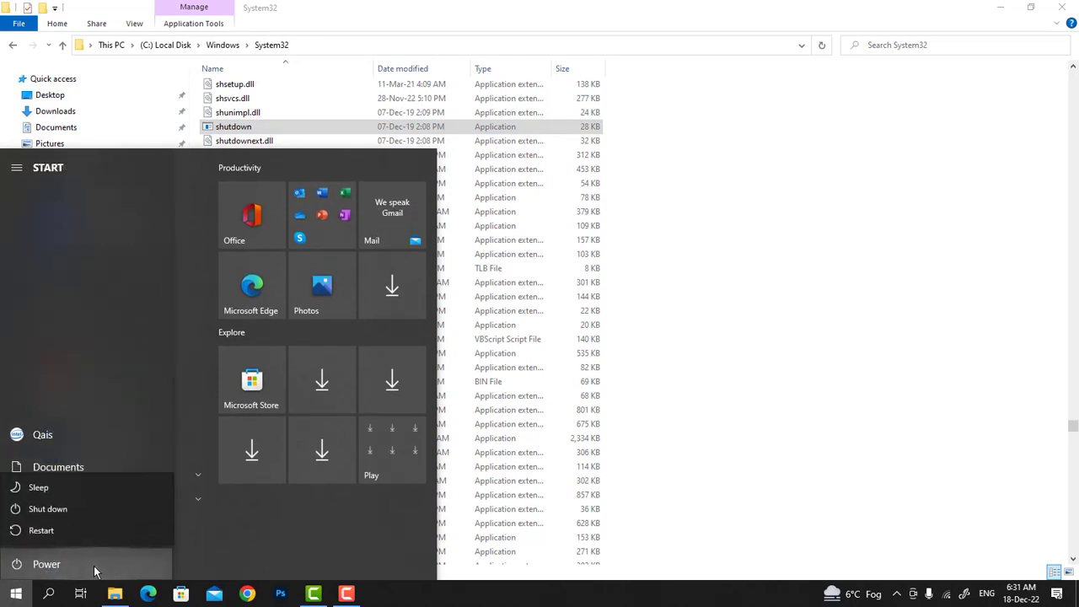
left_click(99, 509)
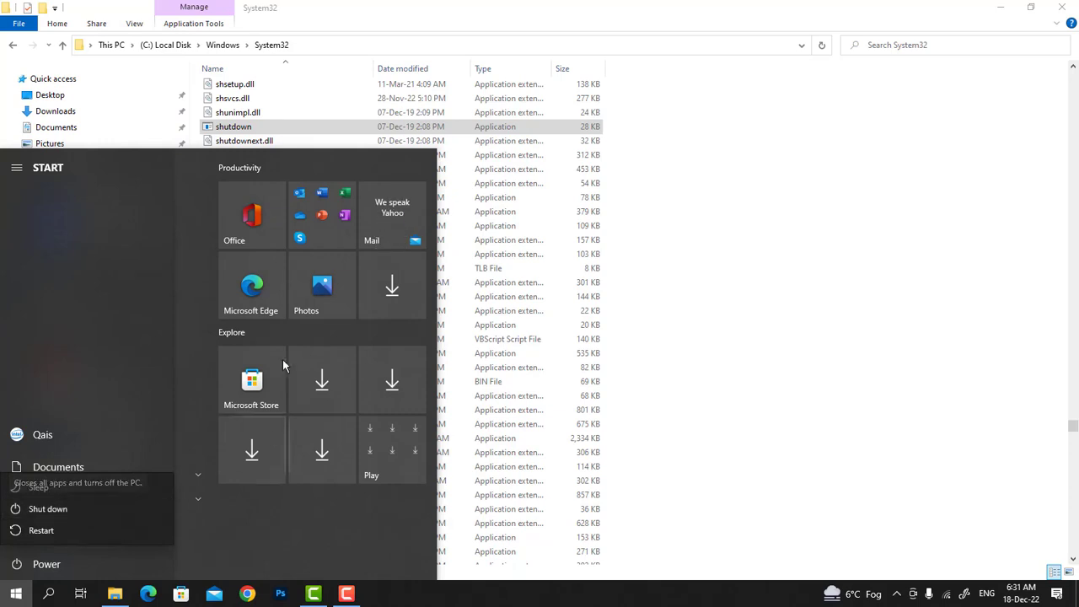
left_click(710, 144)
- Restore the System32 window to a smaller size and copy the shutdown application to the desktop
left_click(236, 127)
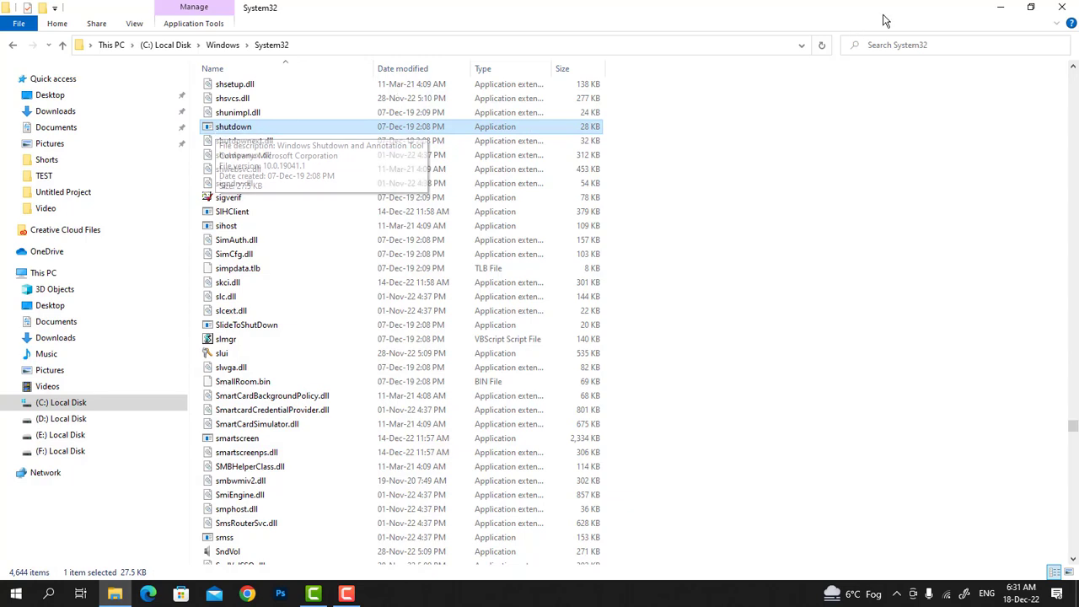
left_click(1033, 7)
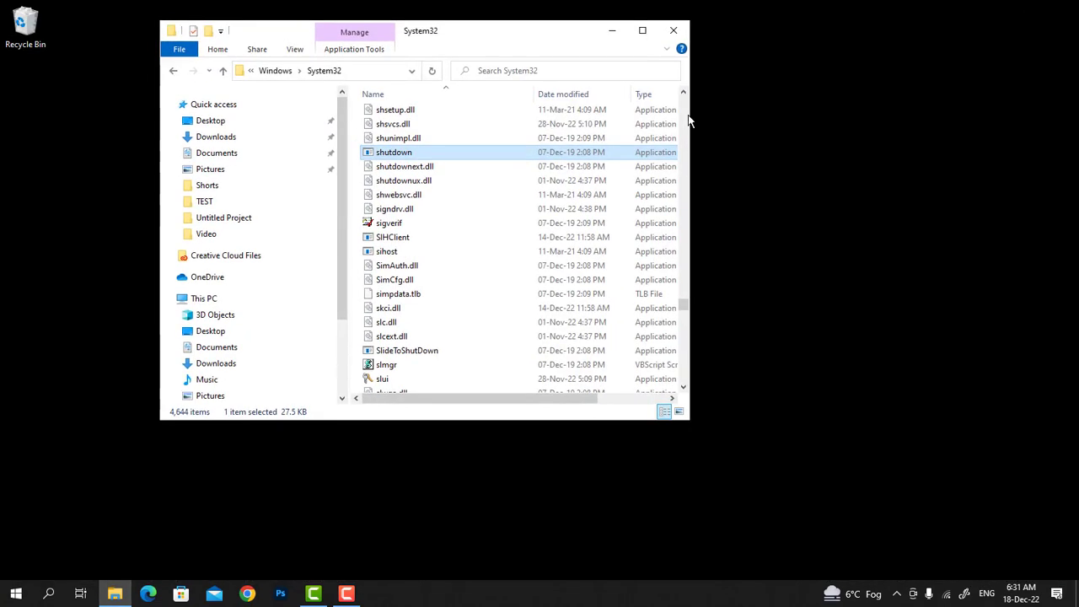
right_click(400, 155)
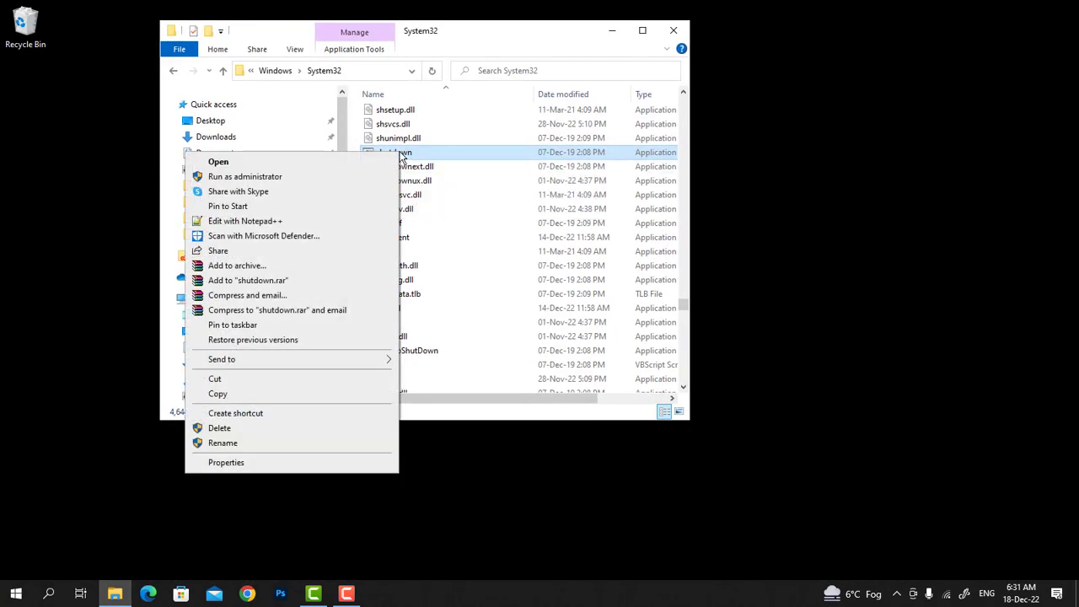
left_click(253, 394)
right_click(883, 216)
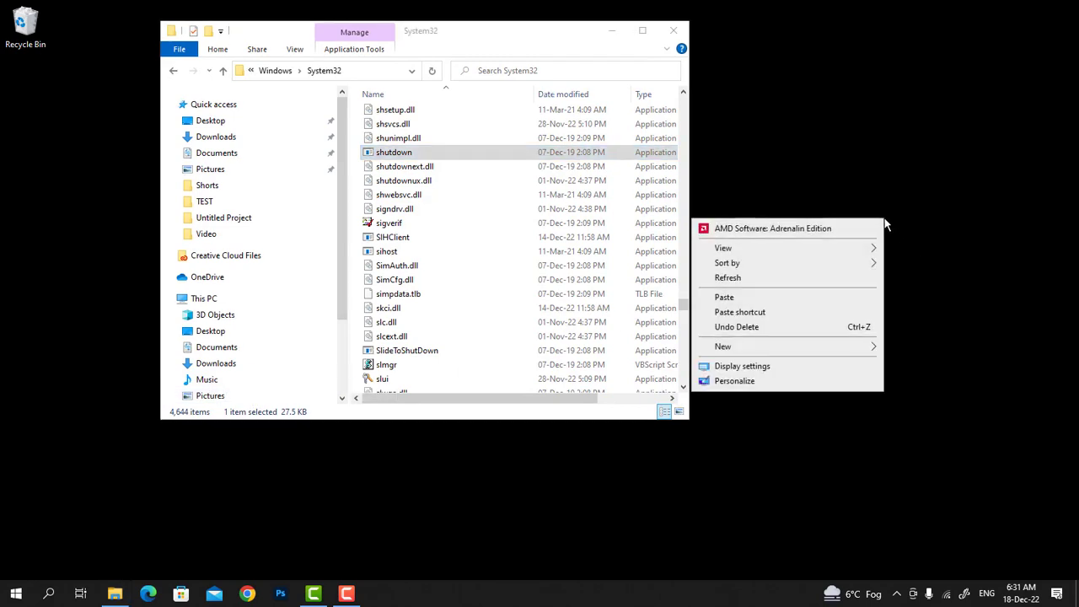
left_click(751, 299)
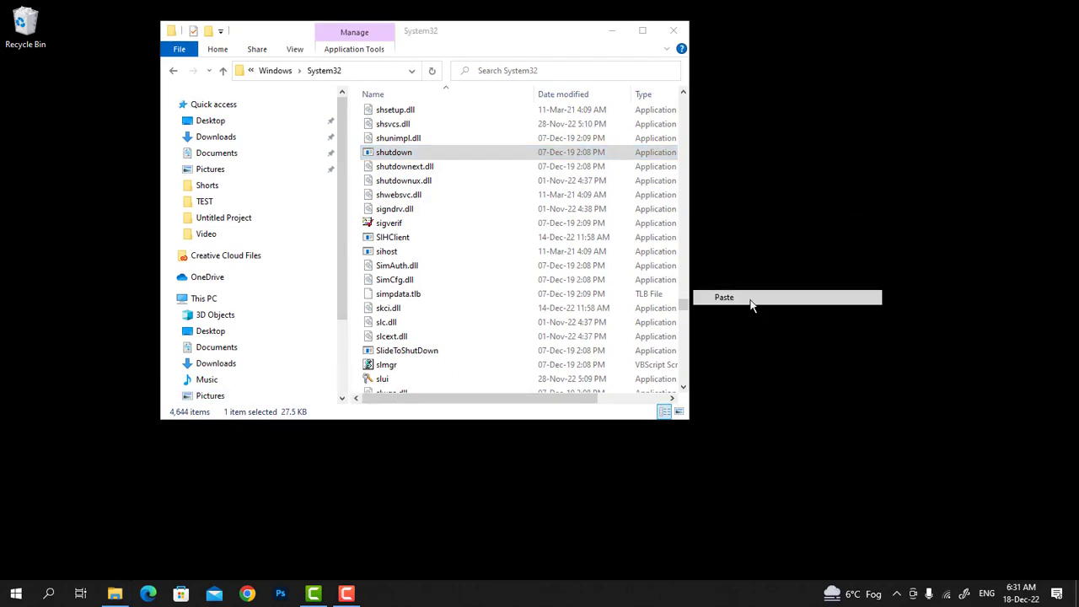
- Close the System32 window and move the shutdown icon across the desktop, closer to the Recycle Bin
left_click(673, 31)
left_click_drag(894, 162, 274, 148)
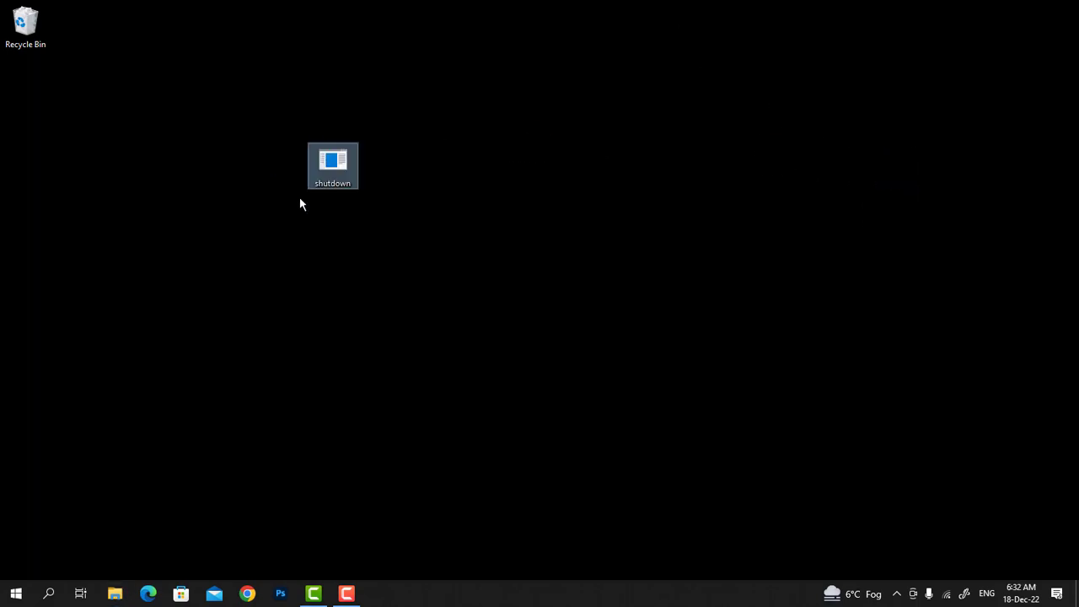
- Examine the desktop shutdown application's compatibility, security, details and previous-version properties, and close them without changing anything
right_click(338, 161)
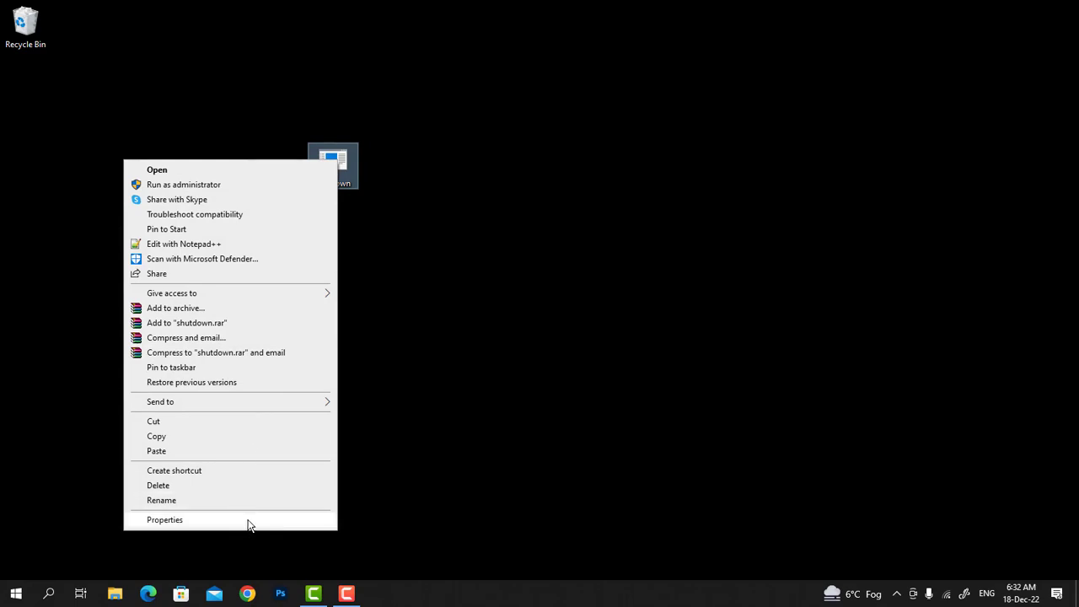
left_click(621, 430)
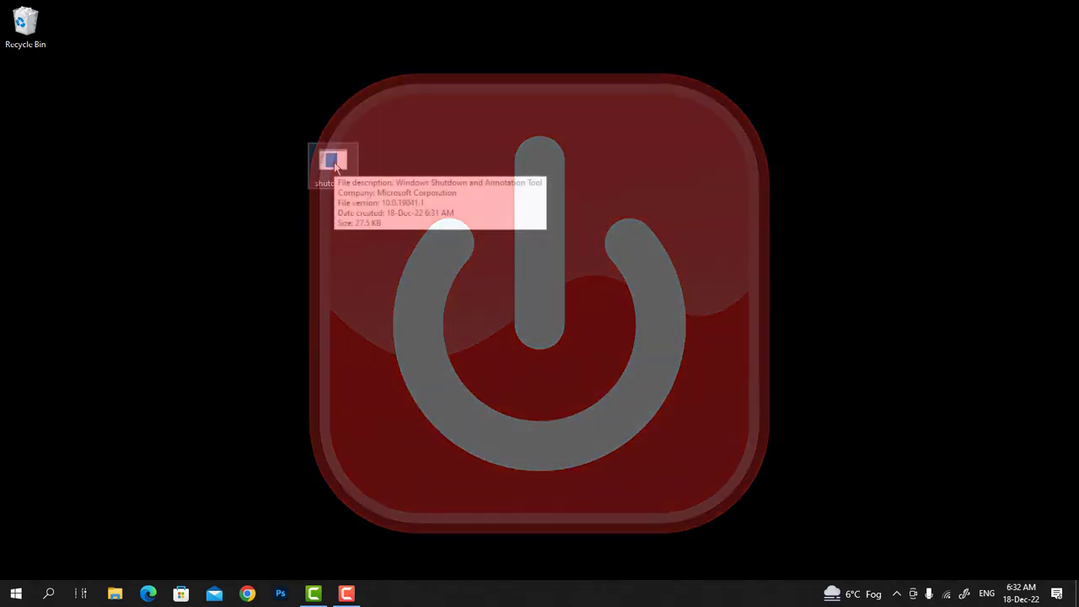
right_click(333, 162)
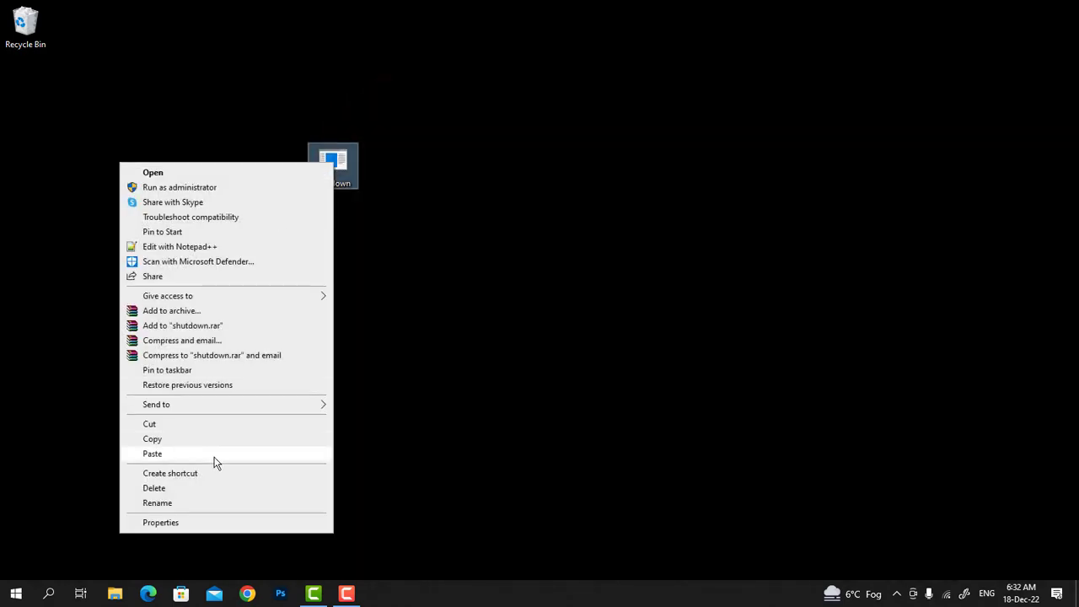
left_click(215, 524)
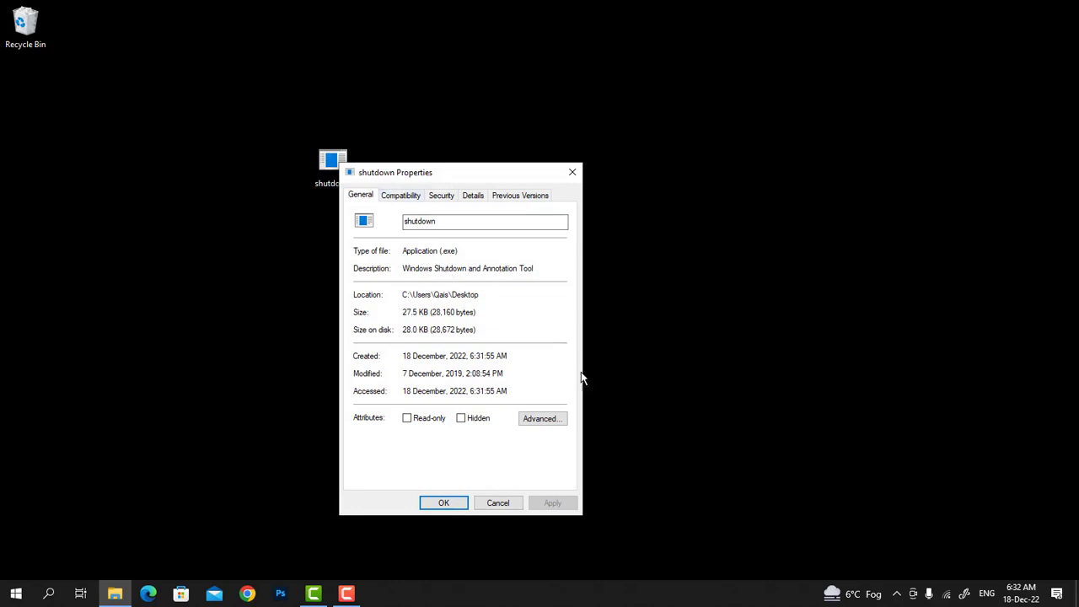
left_click(405, 199)
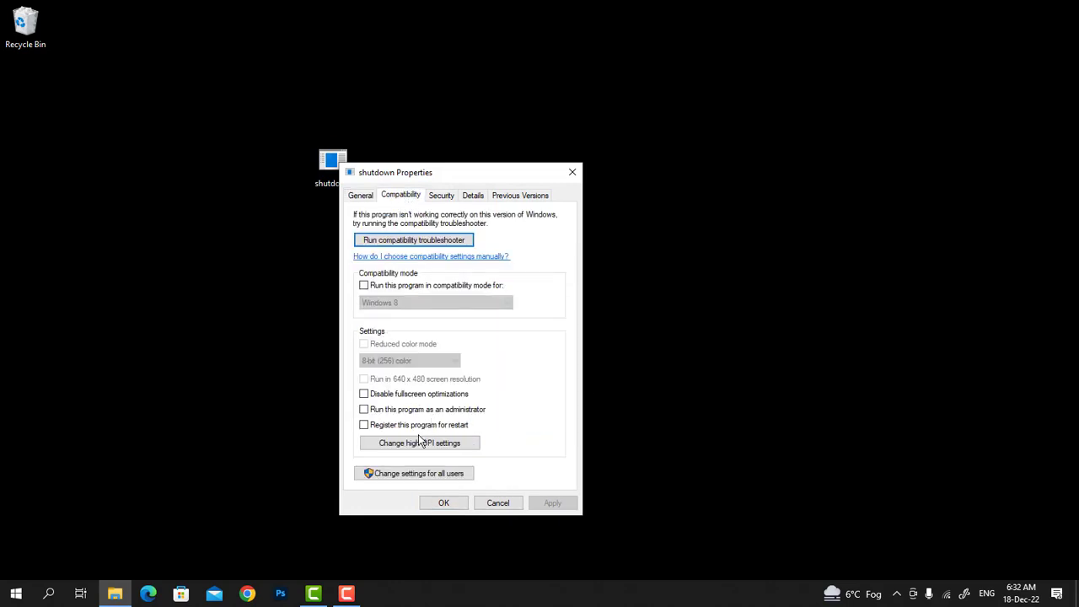
left_click(440, 196)
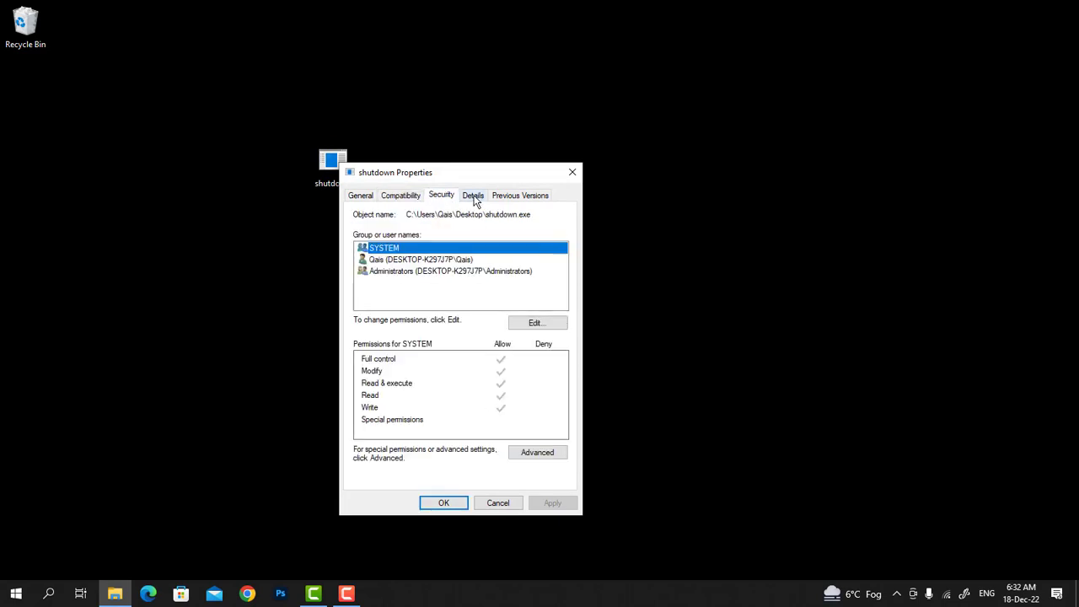
left_click(473, 196)
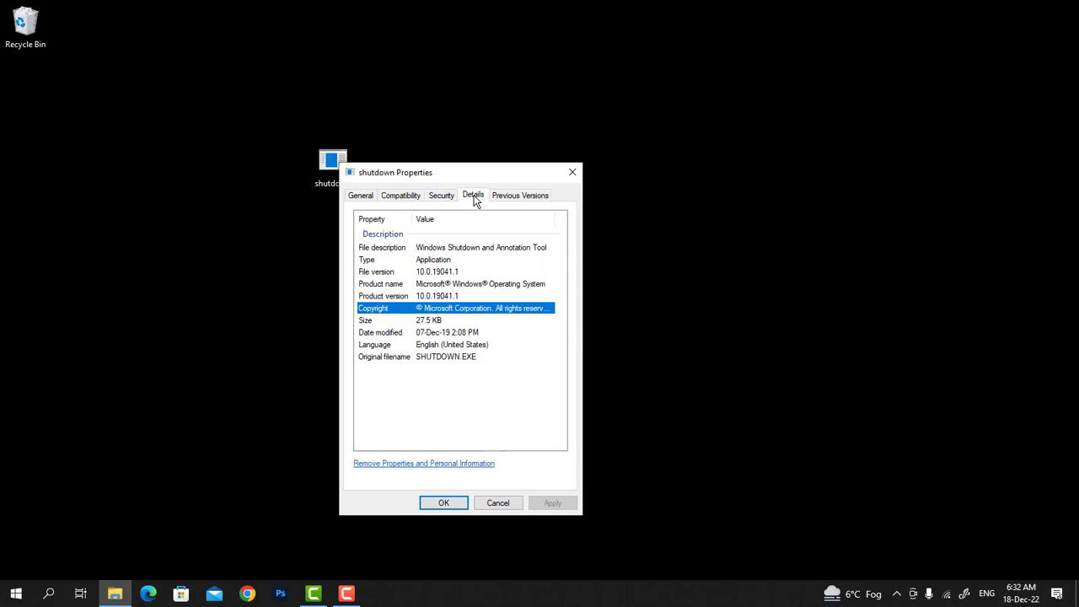
left_click(525, 196)
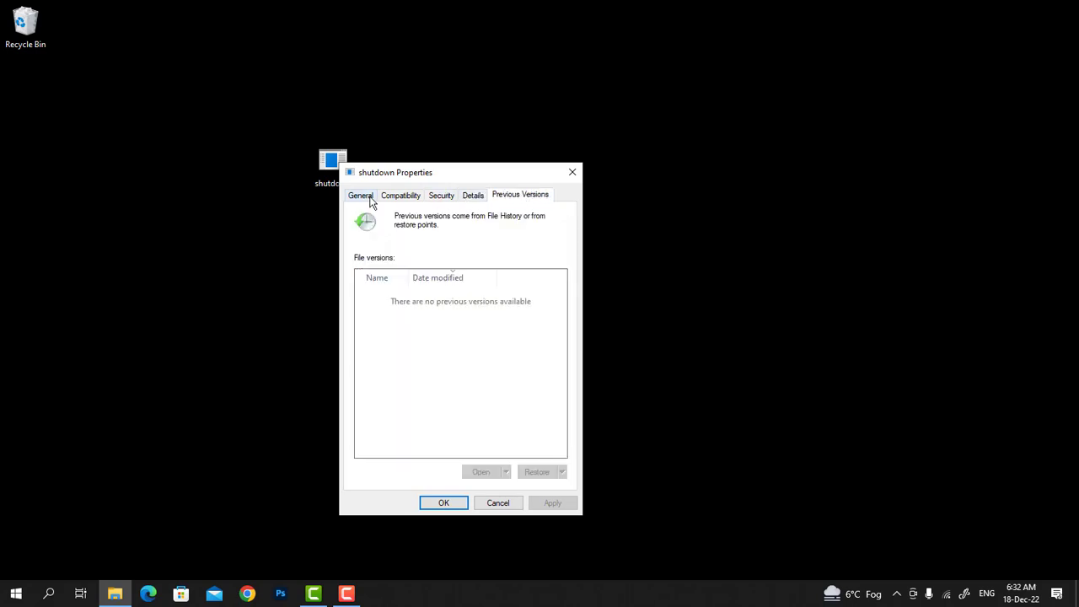
left_click(495, 503)
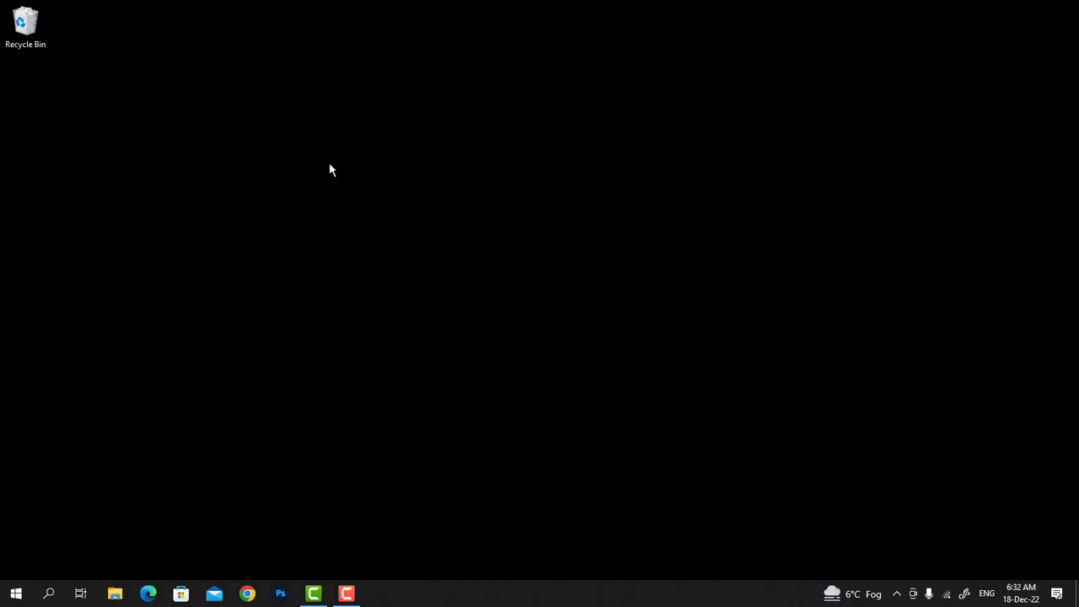
- Create a desktop shortcut with the target command shutdown -s -t 0 and keep the name shutdown
right_click(329, 164)
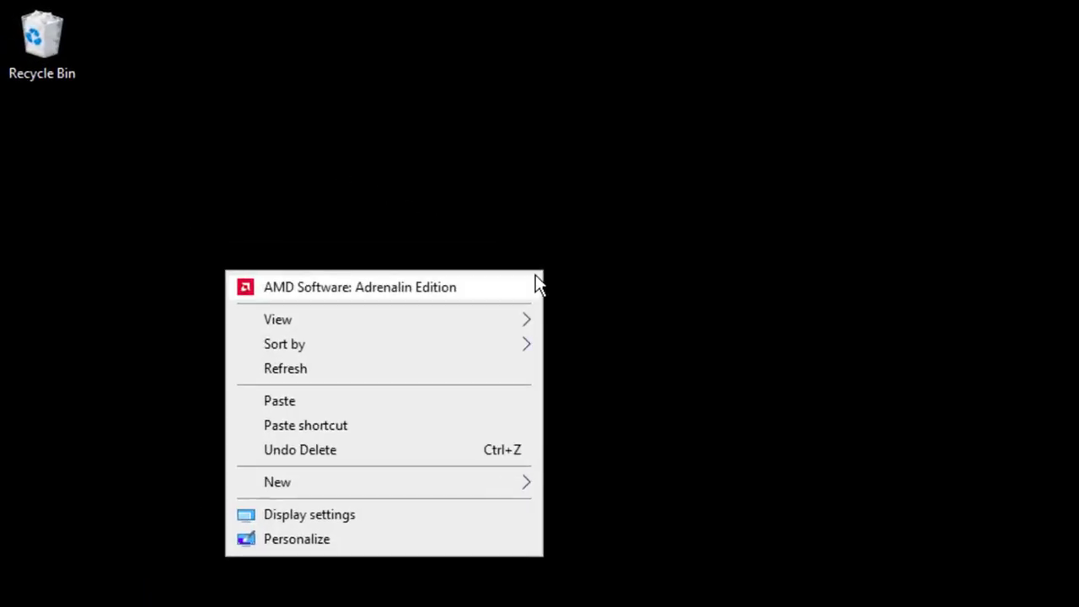
mouse_move(460, 344)
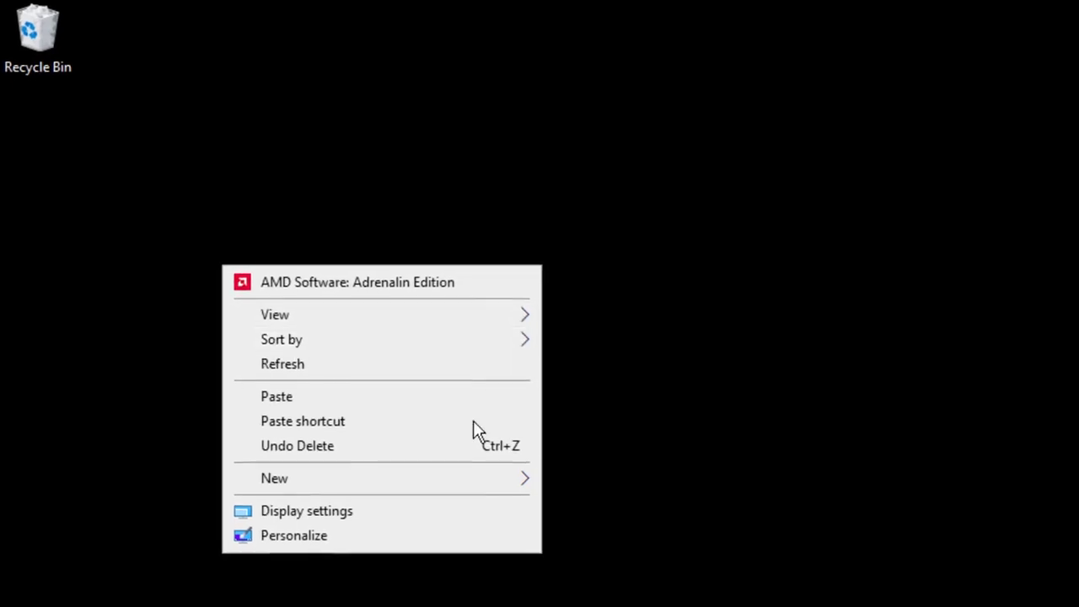
mouse_move(462, 487)
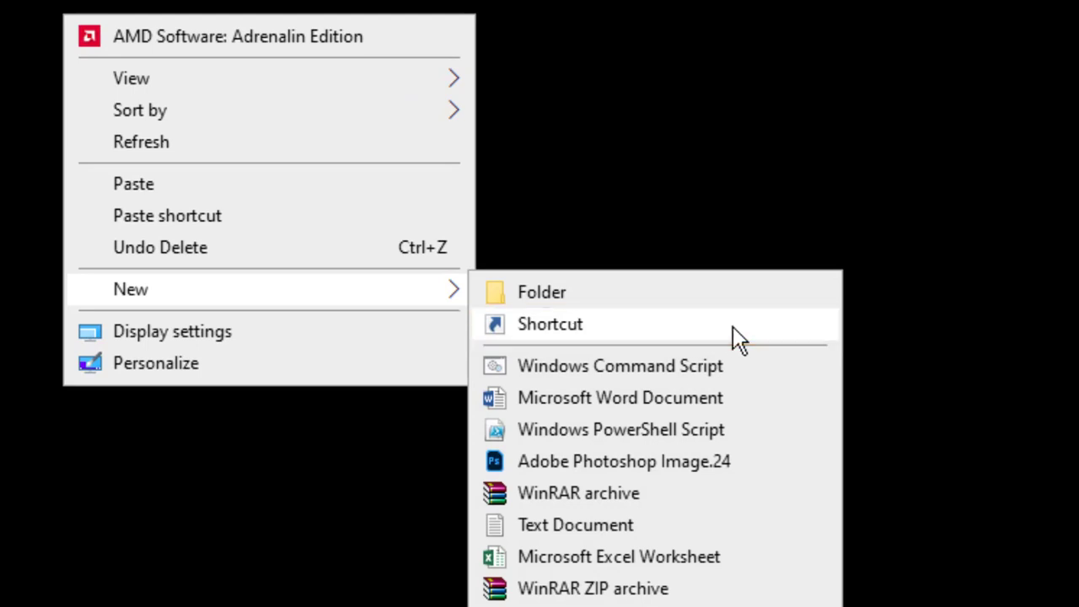
left_click(733, 329)
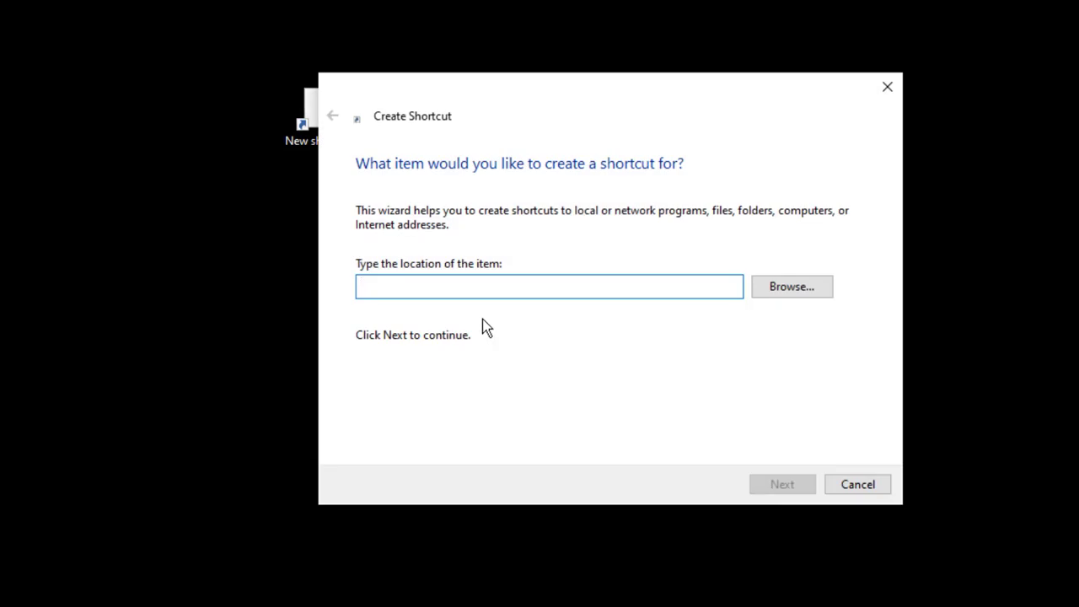
left_click_drag(481, 91, 565, 102)
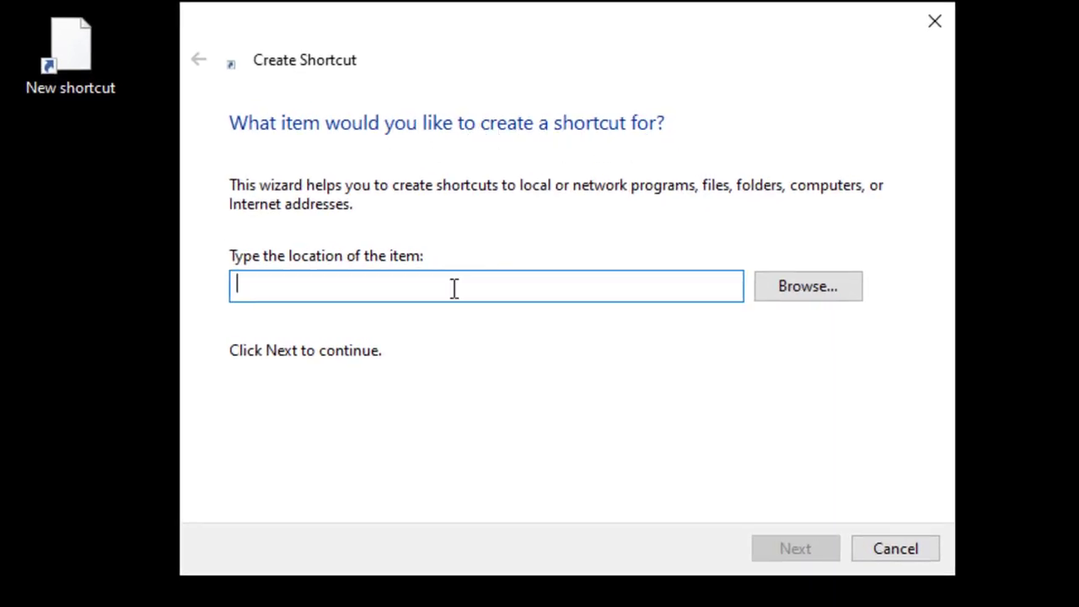
type("sh")
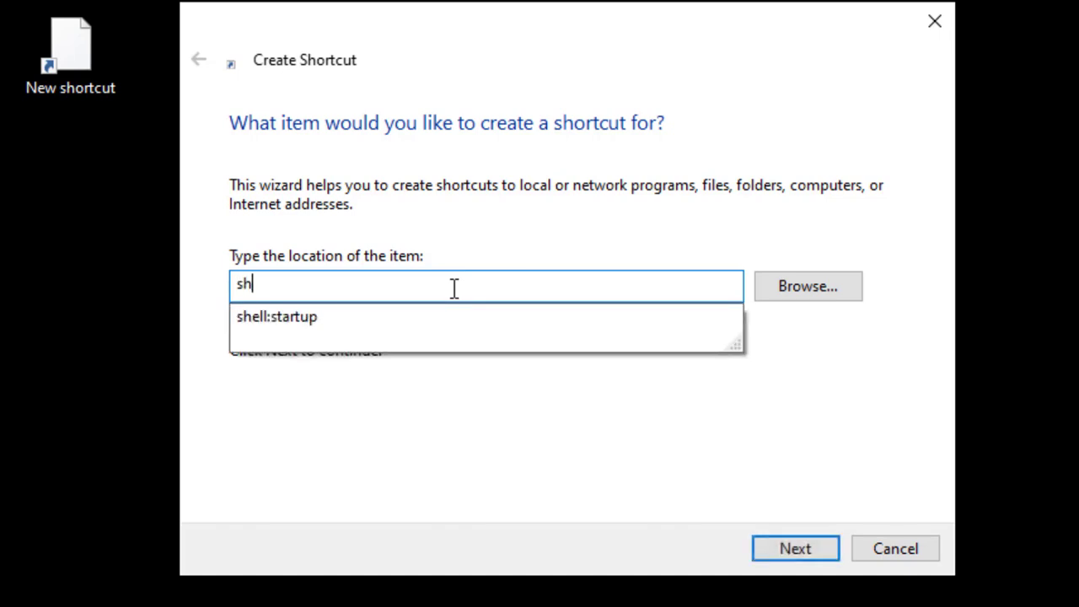
type("utdown")
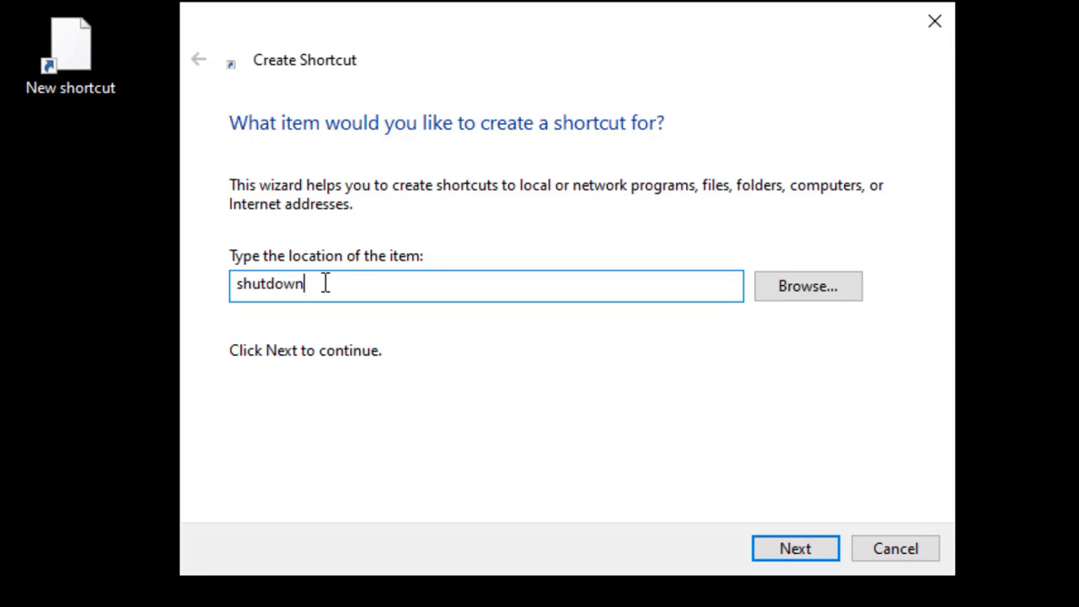
type("-s -t 0")
left_click(799, 549)
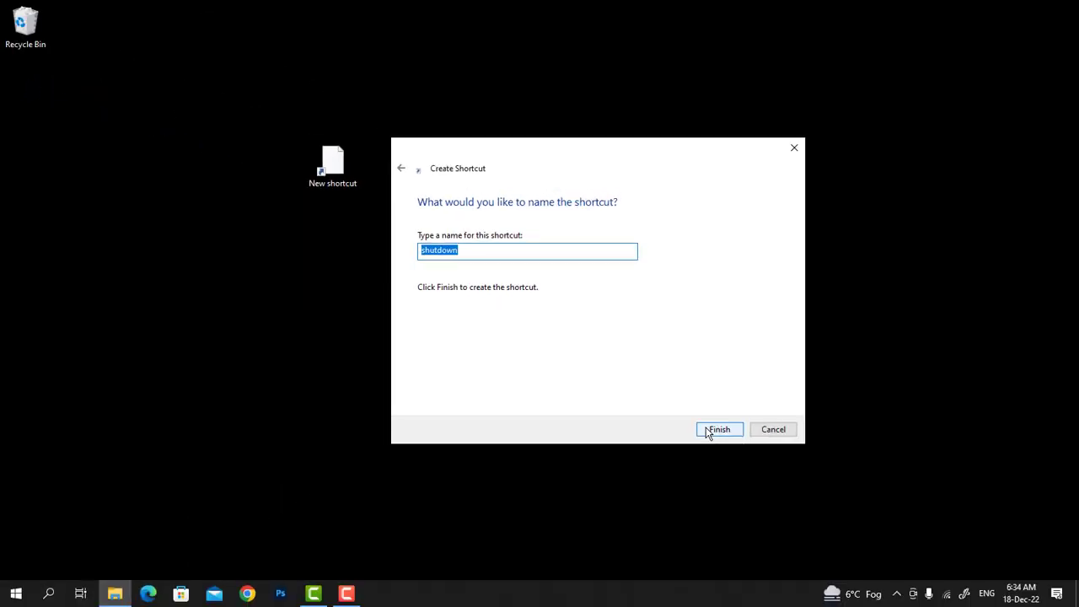
left_click(722, 434)
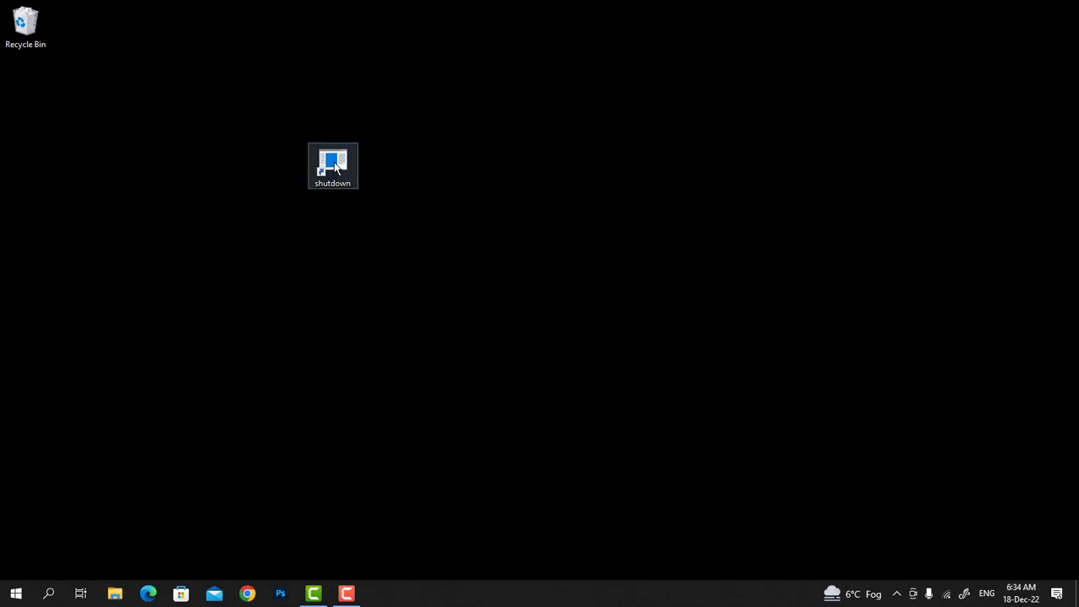
- Open the shortcut properties of the new desktop shutdown shortcut and move the dialog clear of the icon
left_click(334, 163)
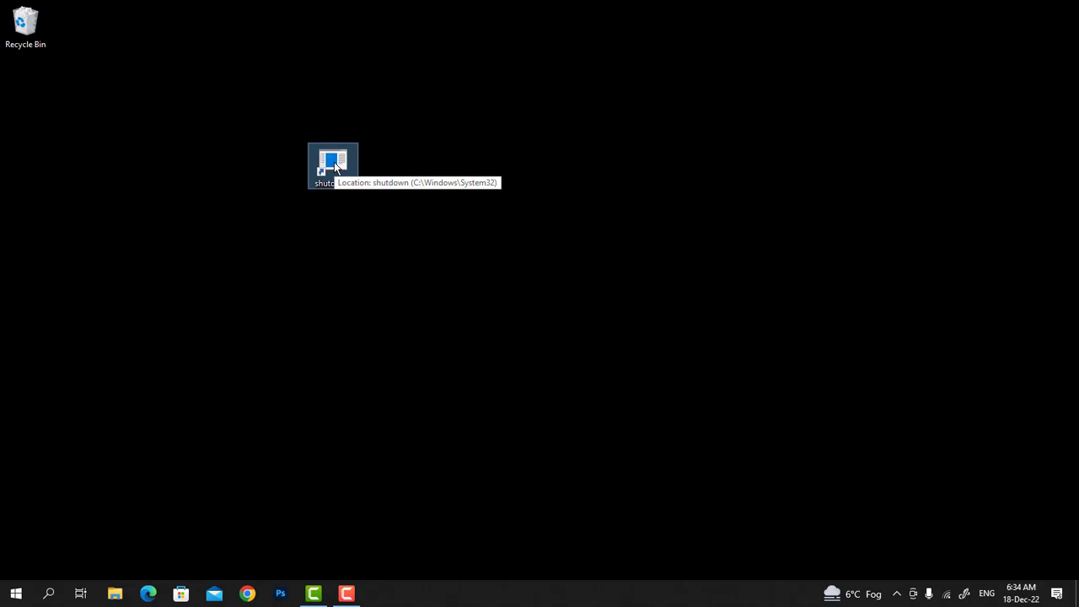
right_click(334, 163)
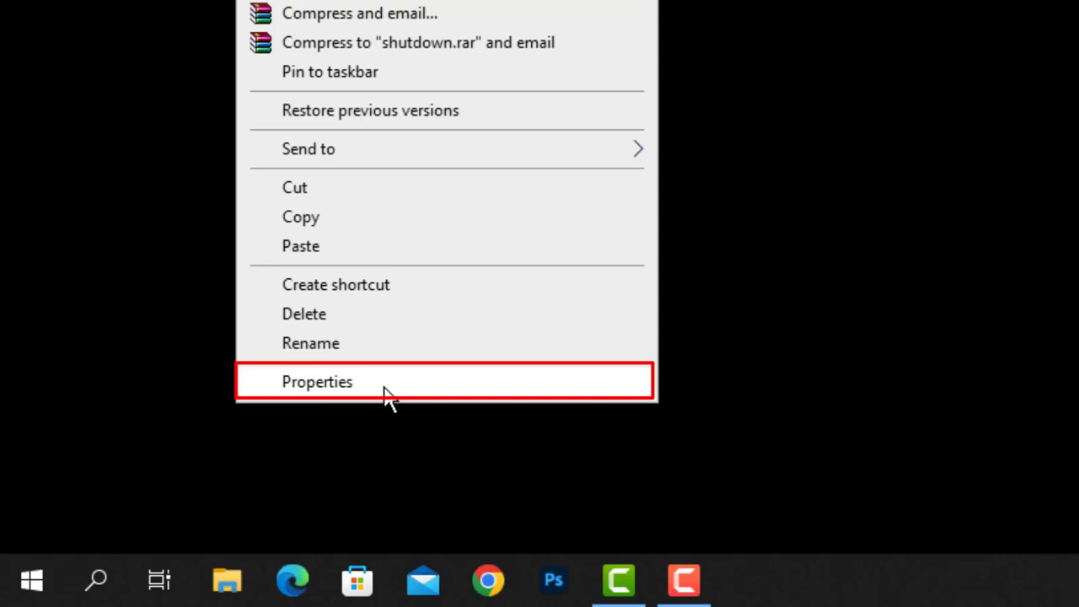
left_click(384, 389)
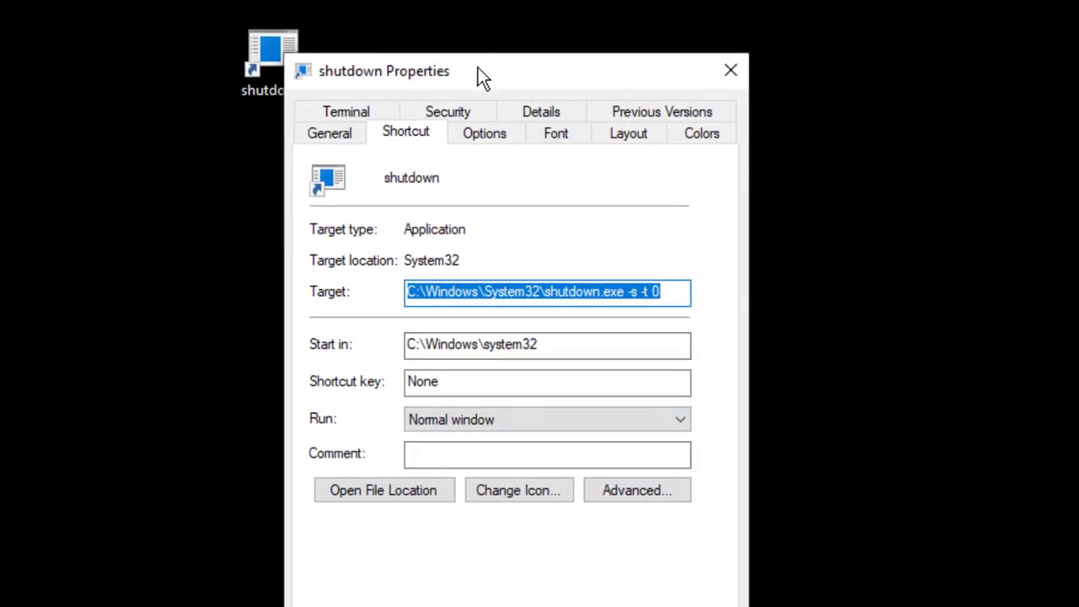
left_click_drag(483, 77, 641, 0)
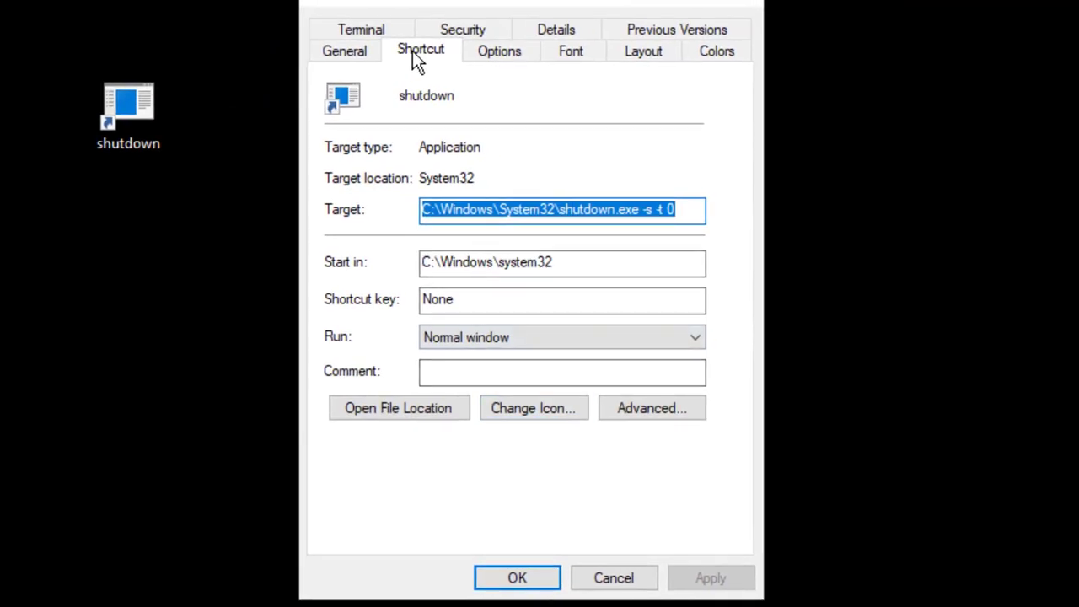
left_click(412, 51)
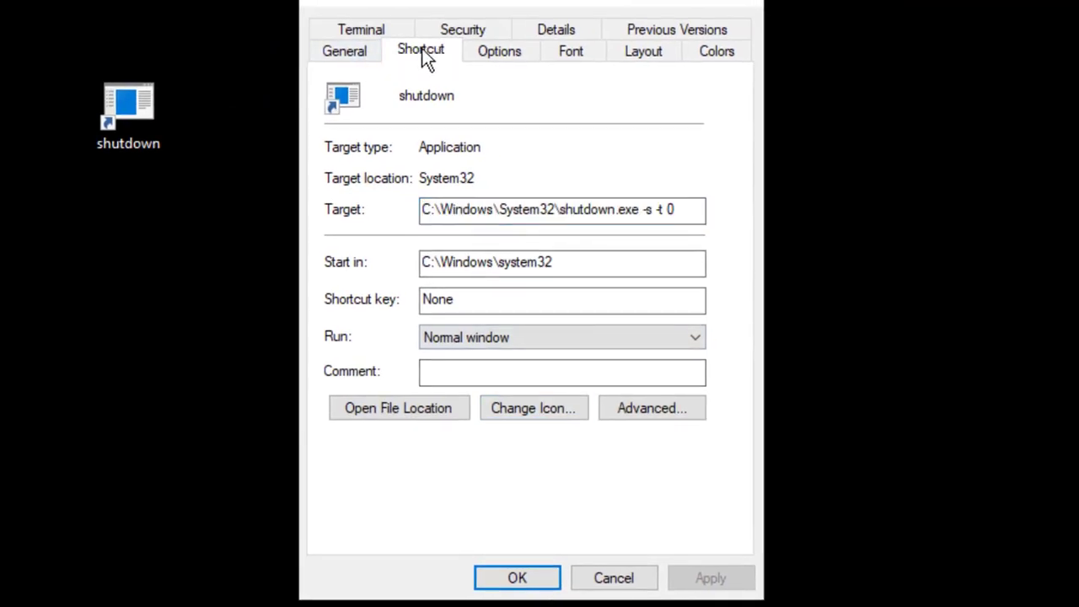
- Change the shutdown shortcut's icon to the red power symbol from the SHELL32 icons and apply it
left_click(536, 409)
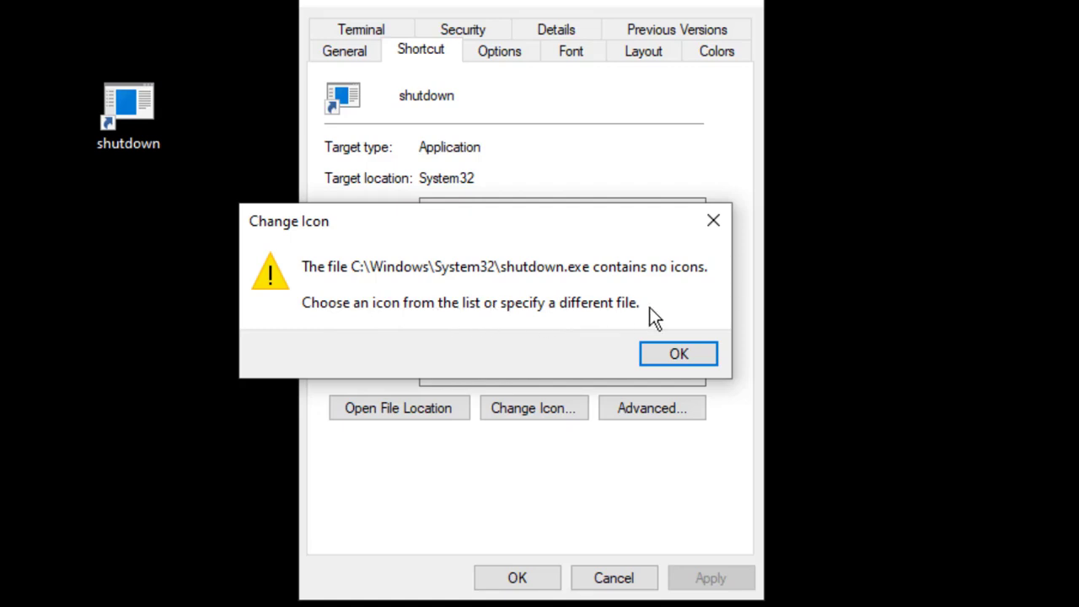
left_click(678, 355)
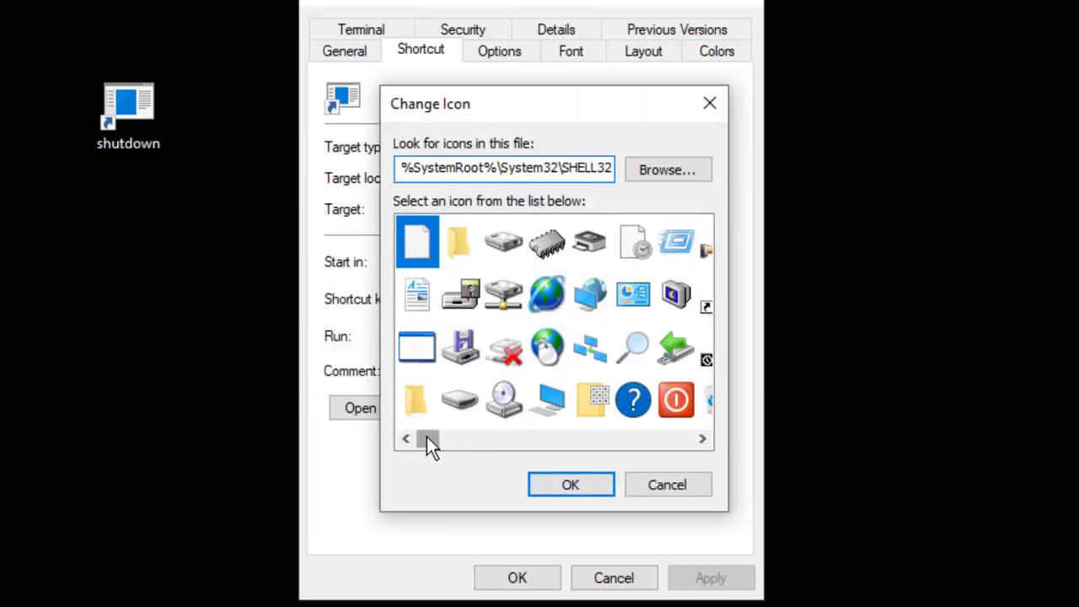
mouse_move(426, 436)
left_mouse_down()
mouse_move(692, 437)
mouse_move(409, 436)
left_mouse_up()
left_click(677, 403)
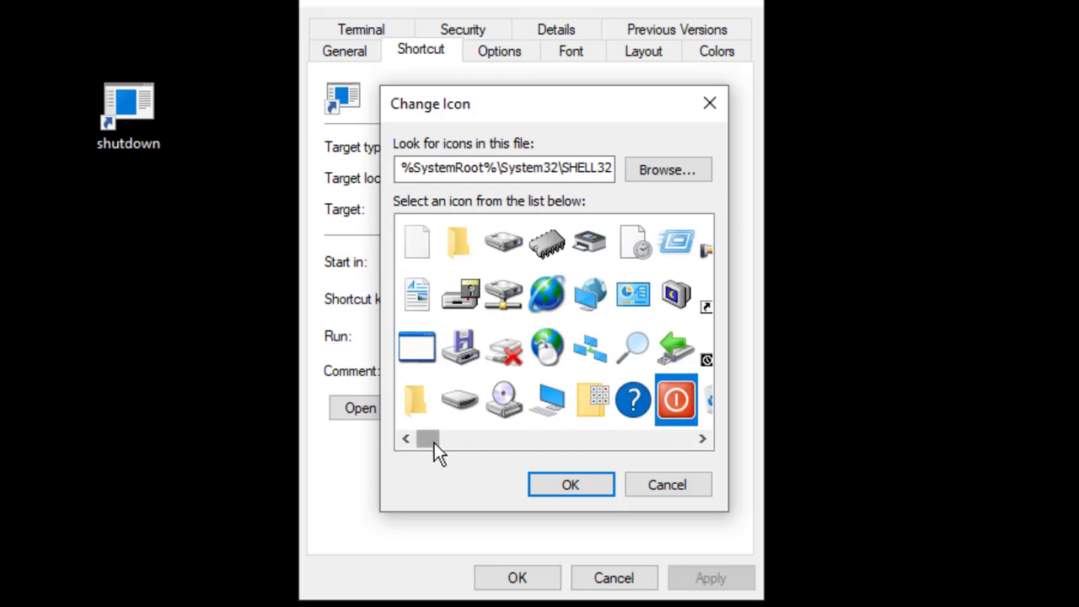
left_click_drag(435, 444, 447, 444)
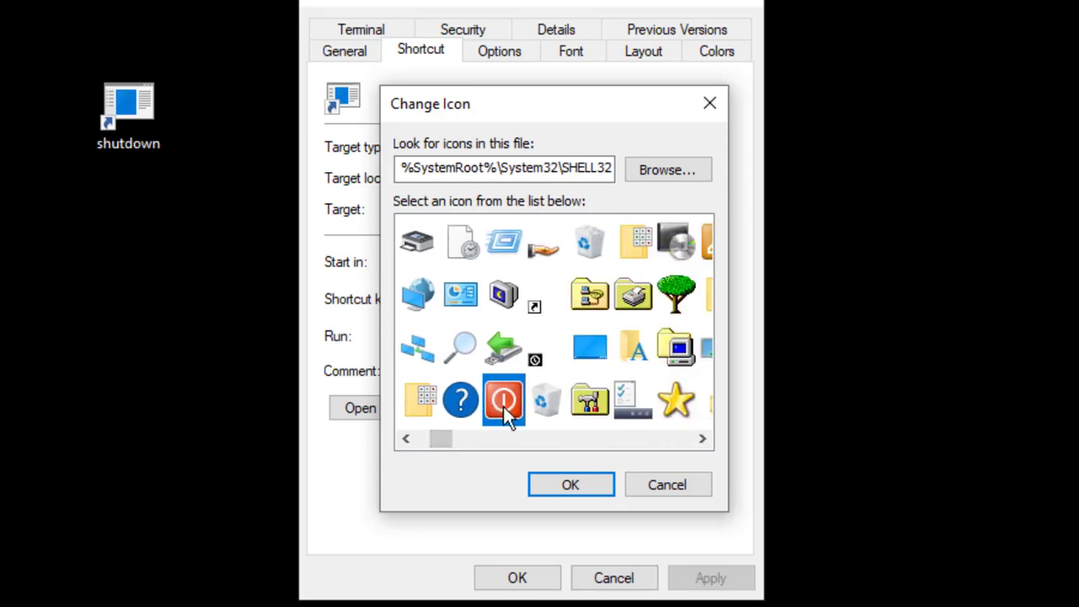
left_click(563, 487)
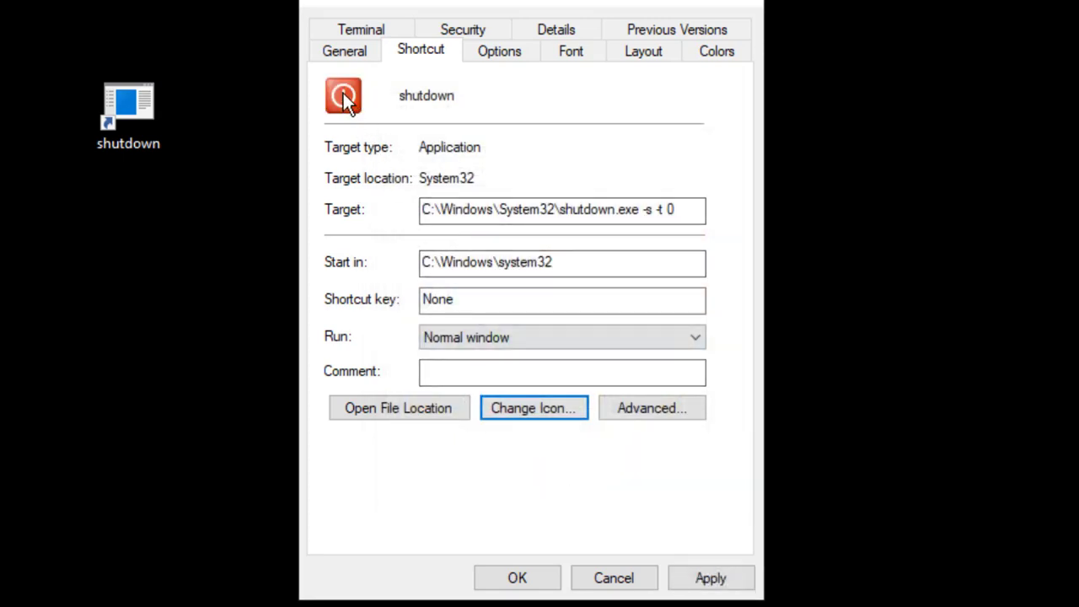
left_click(683, 580)
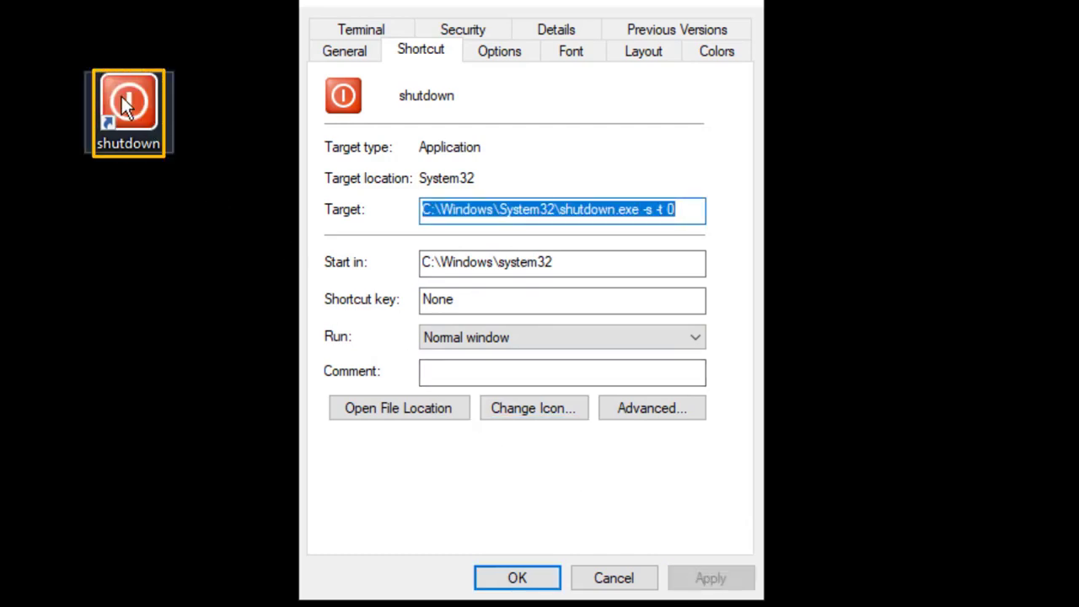
left_click(517, 578)
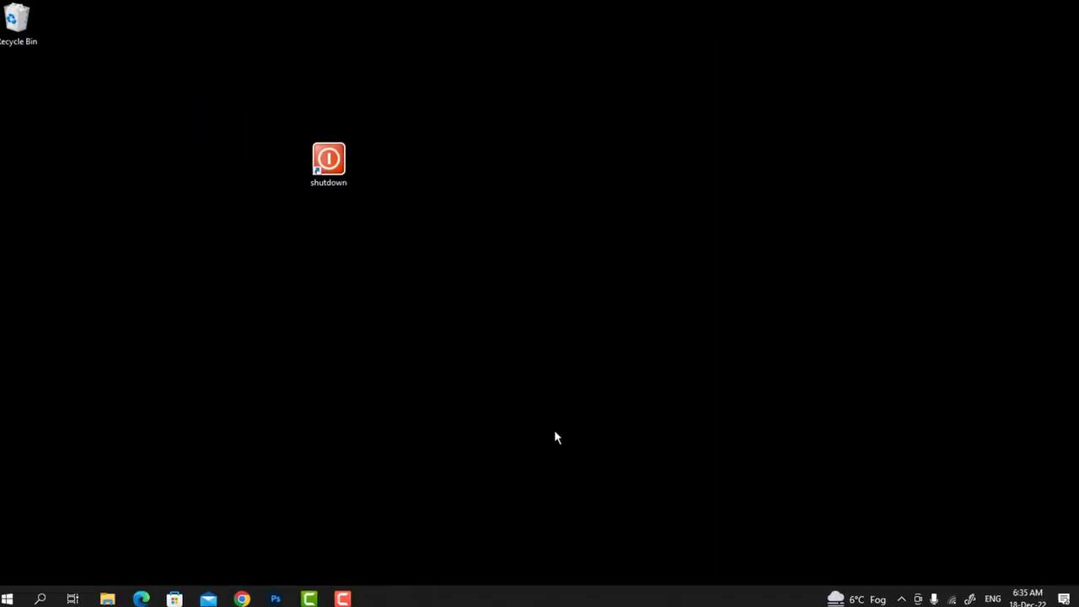
- Move the shutdown shortcut down the desktop, in line with the Recycle Bin and just above the taskbar, and select it
left_click_drag(331, 172, 29, 527)
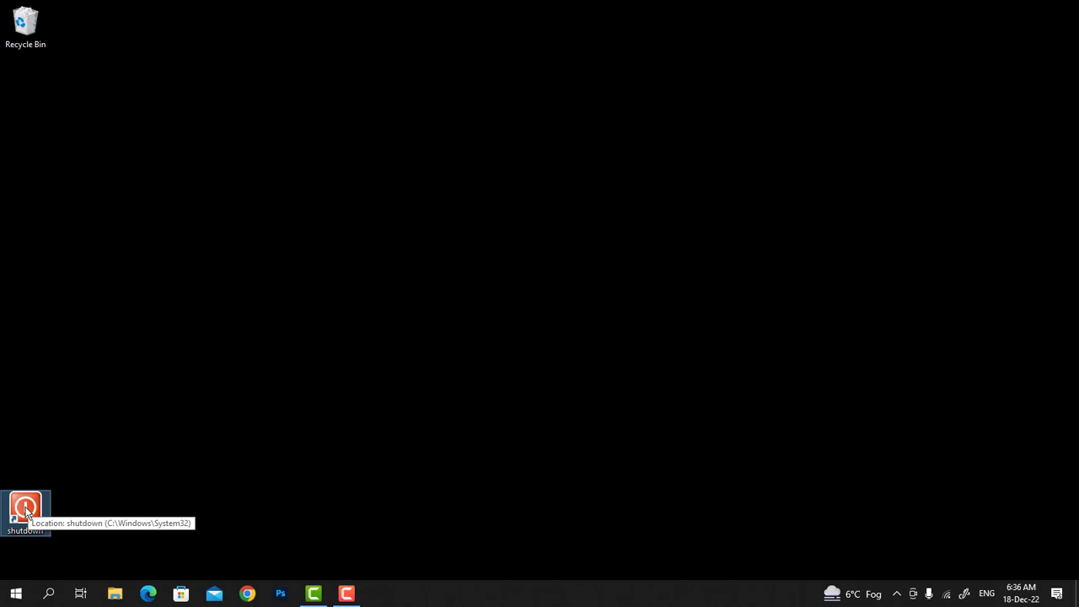
double_click(26, 512)
left_click(26, 511)
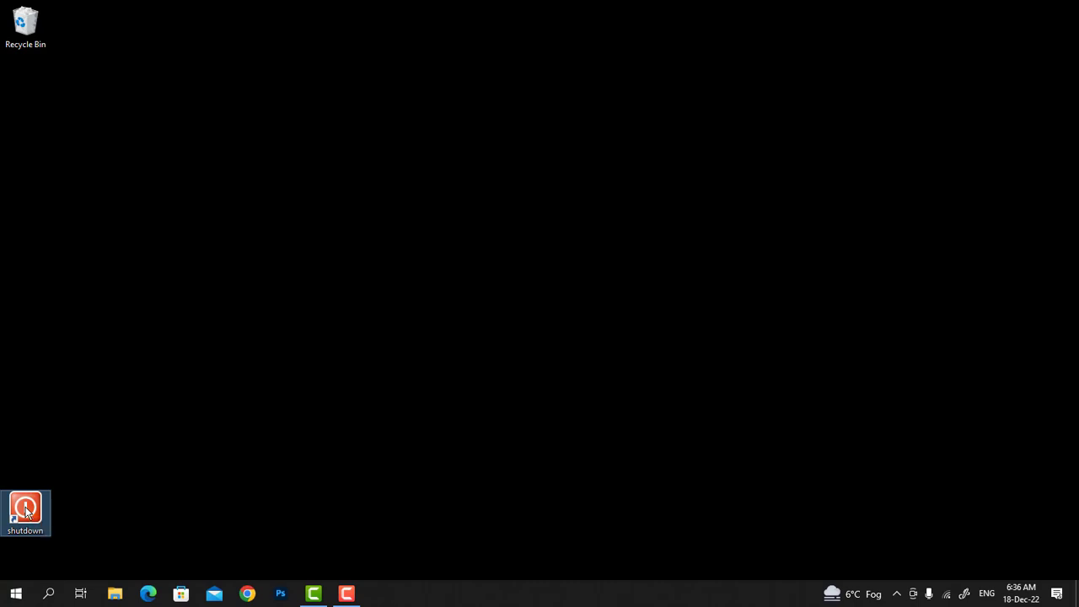